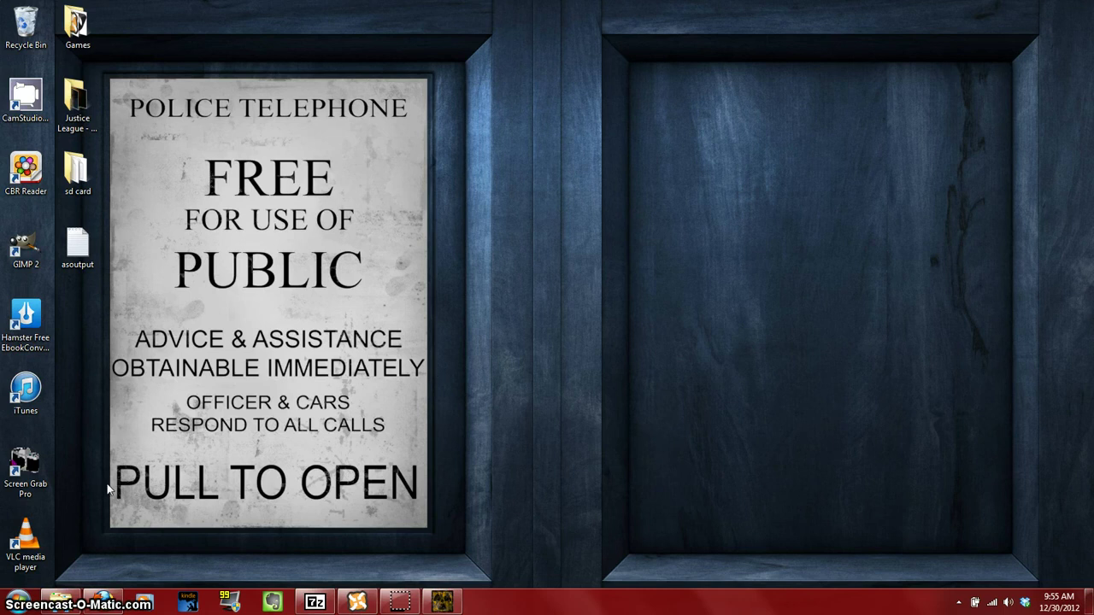
Step: Open the Fallout Who mod page in Firefox and view its videos and the description's installation section
click(112, 601)
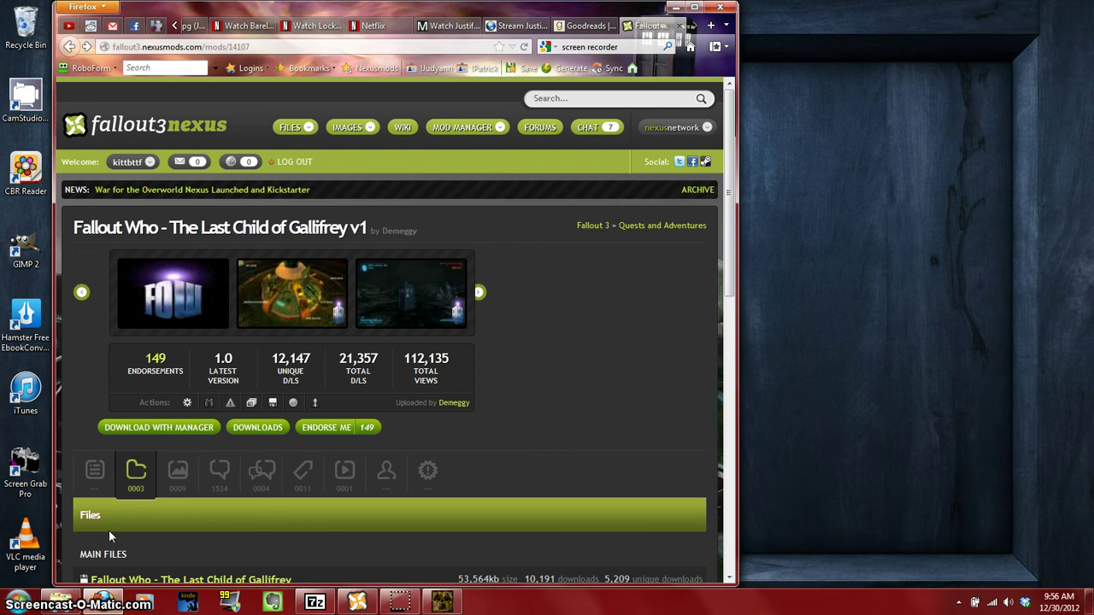
click(89, 478)
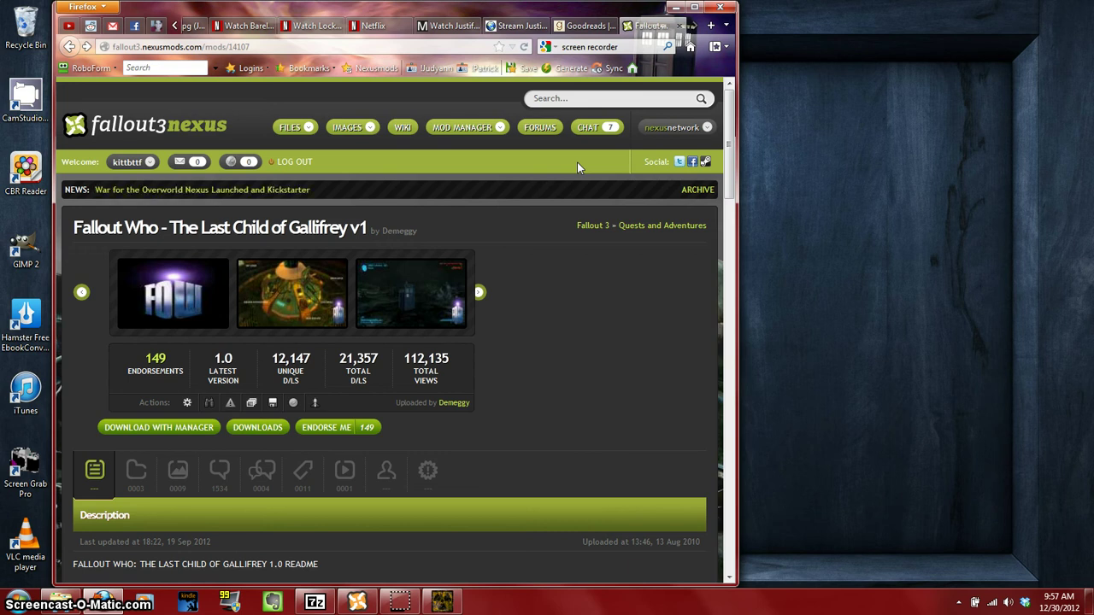
click(346, 473)
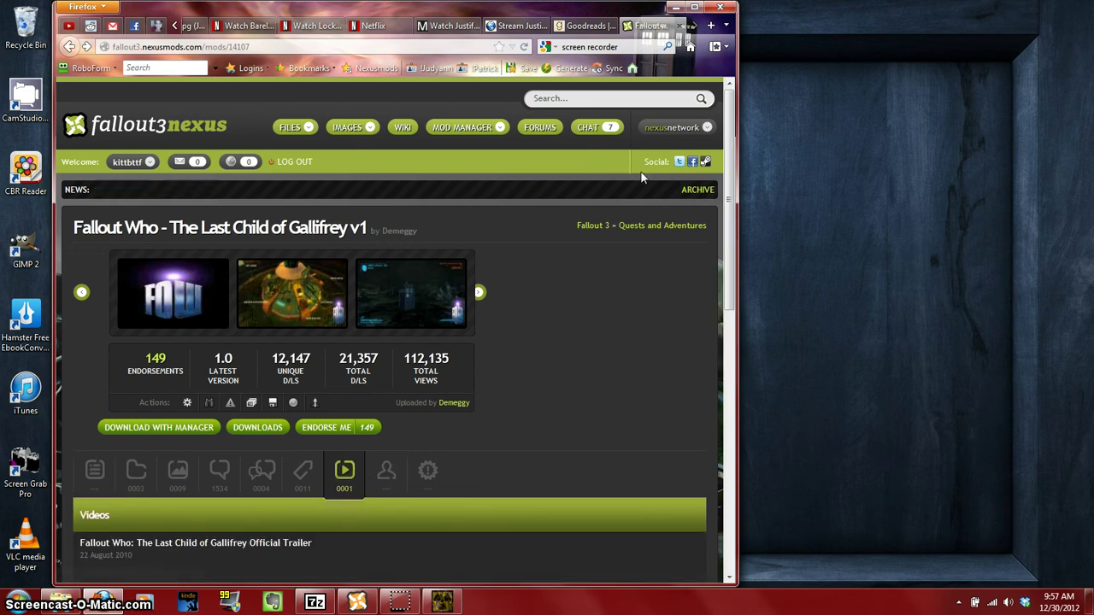
scroll(730, 223, down, 2)
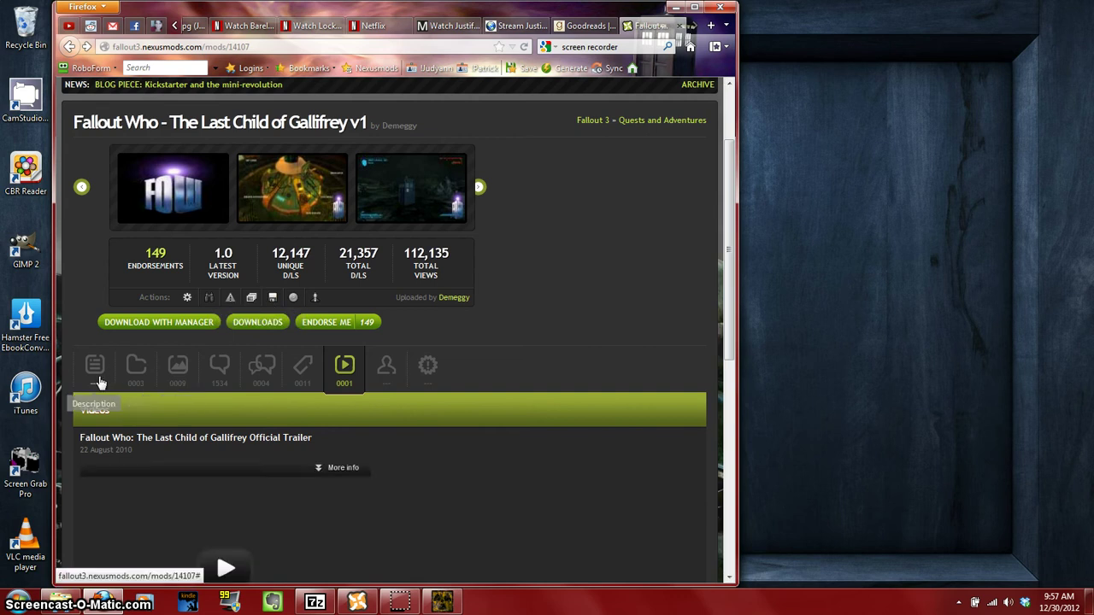
click(94, 365)
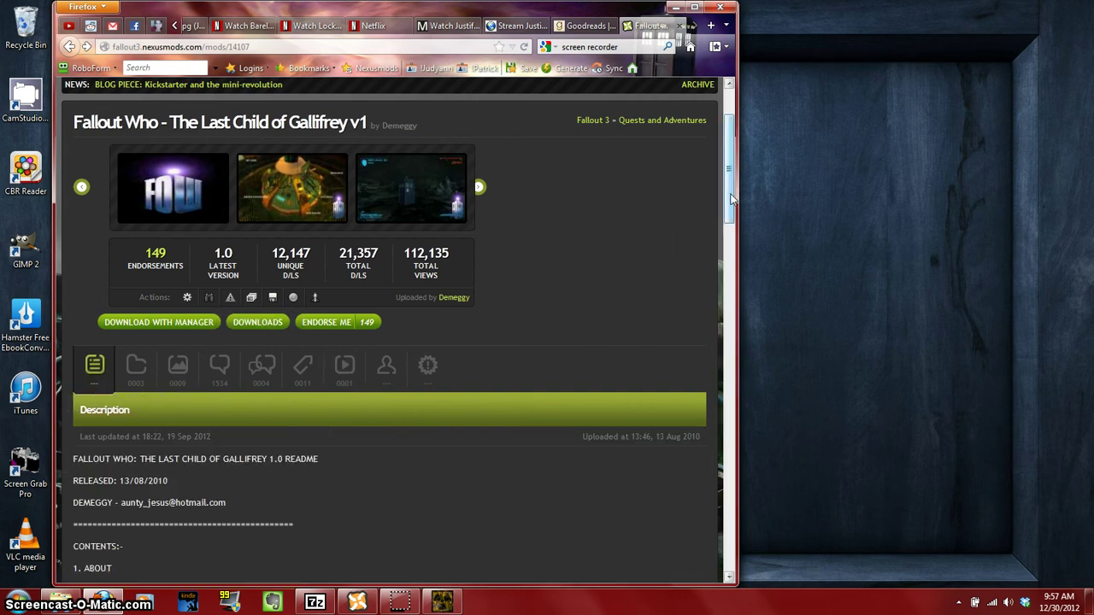
drag(731, 192, 728, 470)
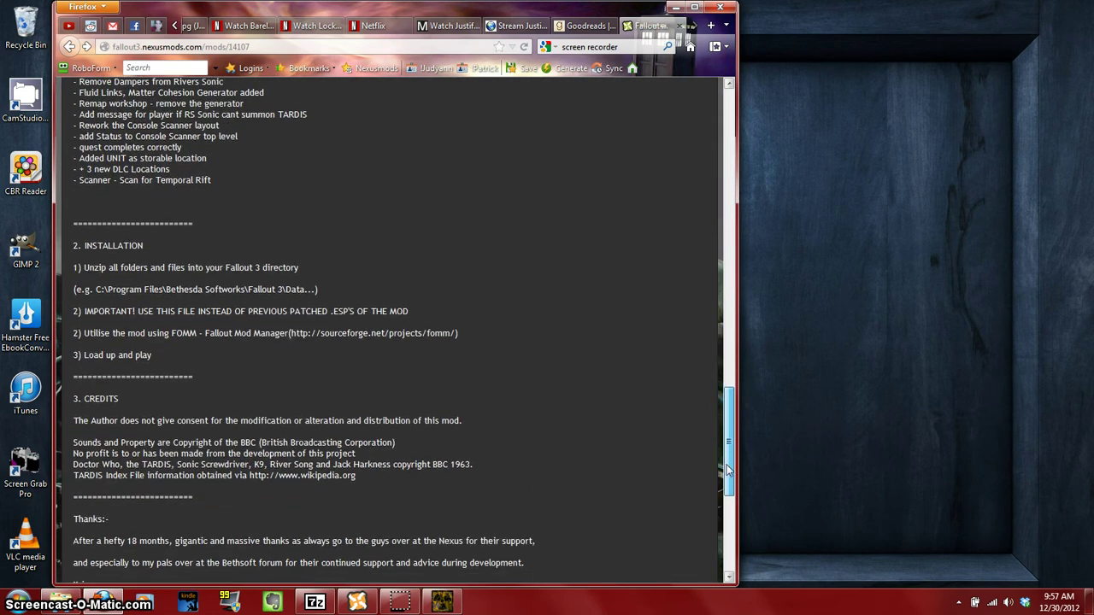
Step: Open the sourceforge.net/projects/fomm address from the installation instructions in a new browser tab
triple_click(330, 332)
double_click(342, 332)
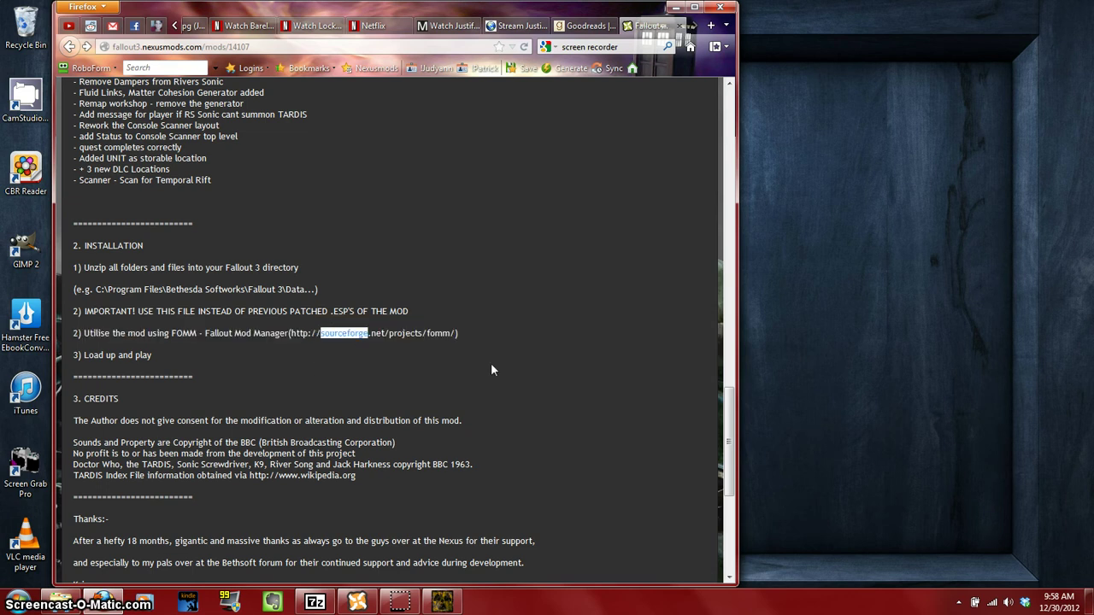
click(437, 332)
double_click(438, 333)
drag(451, 332, 458, 332)
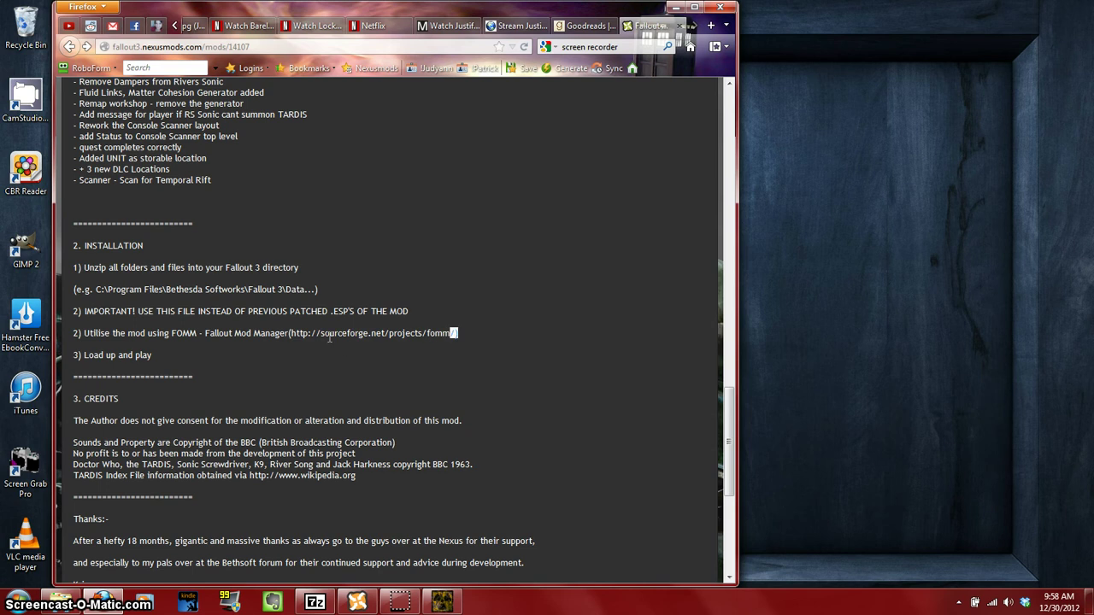
shift+click(291, 334)
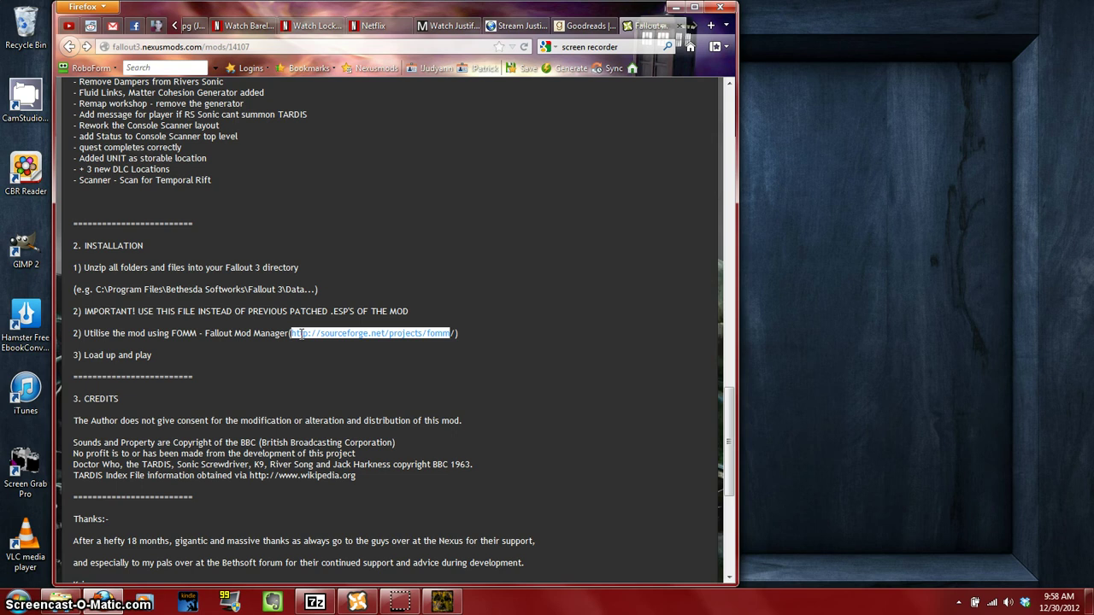
right_click(300, 334)
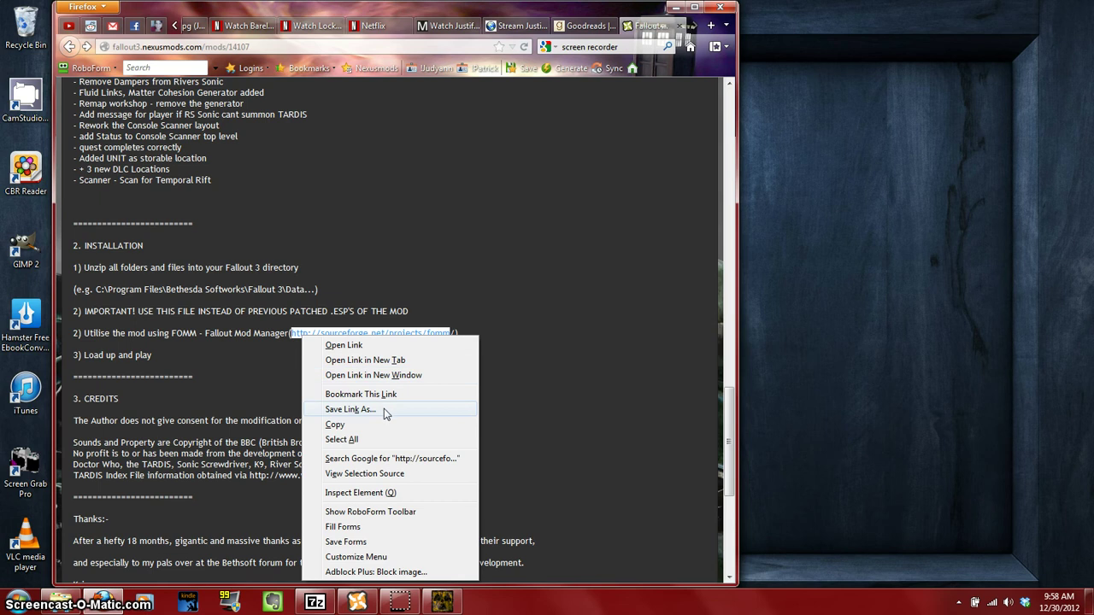
click(377, 361)
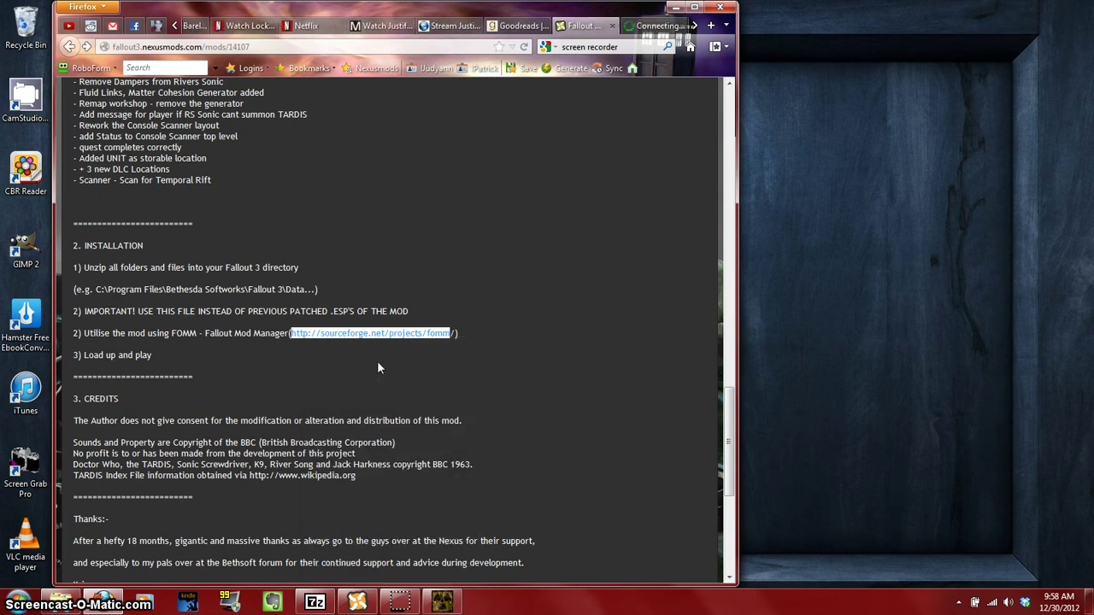
Step: Request the fomm0.13.21.exe download on the Fallout mod manager page, then close that browser tab
click(636, 25)
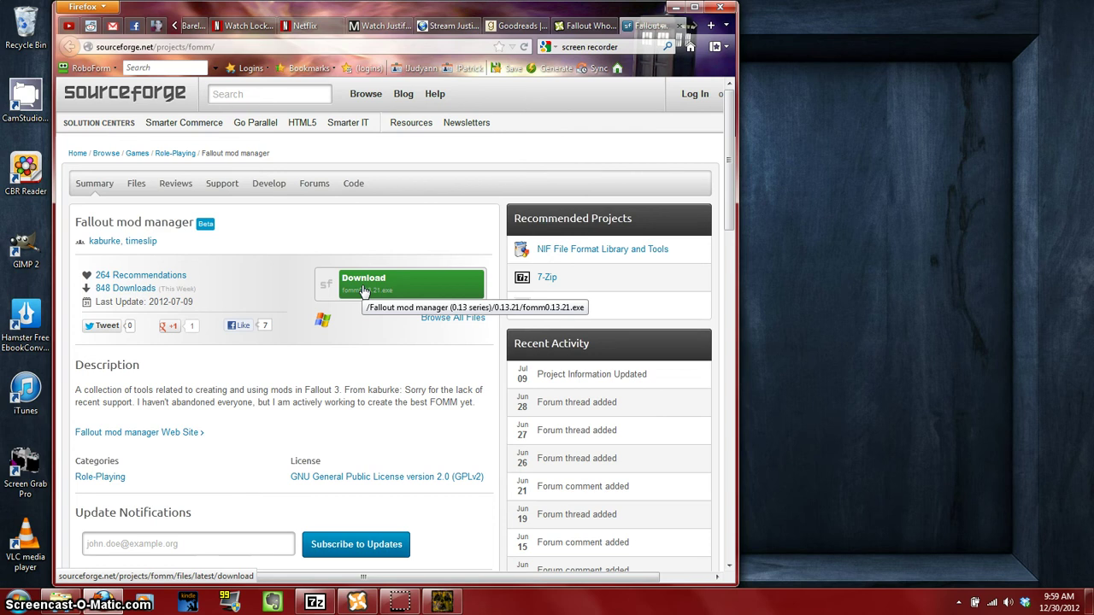
click(363, 292)
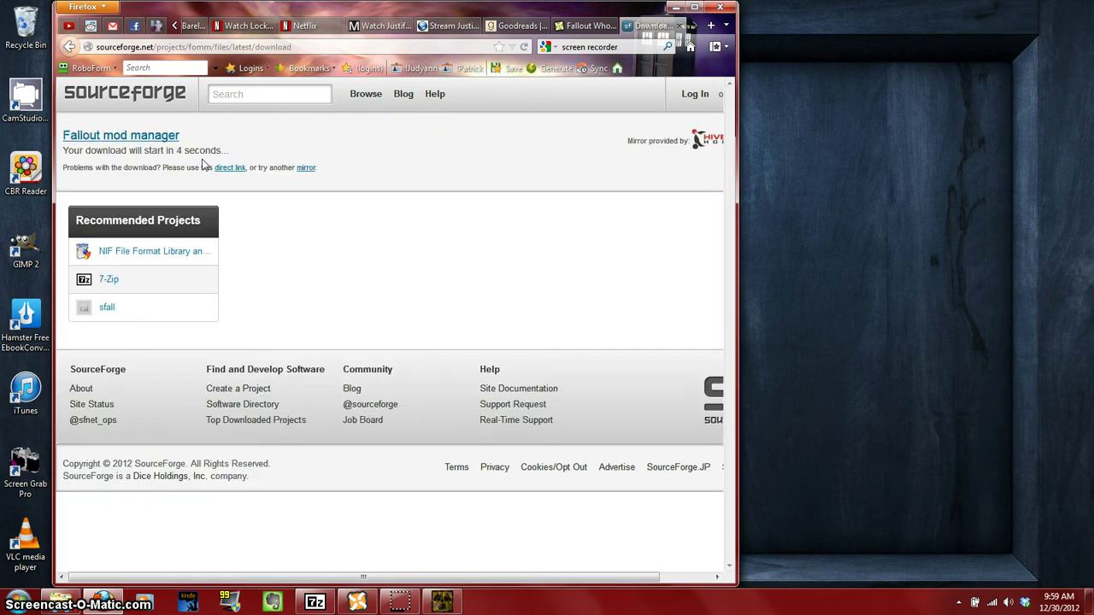
click(679, 27)
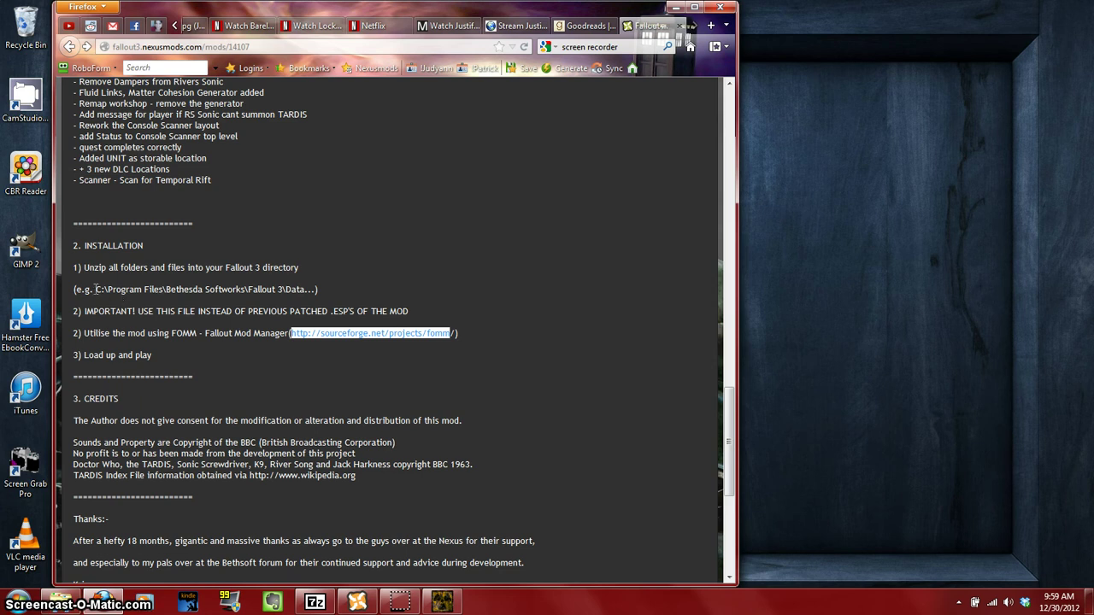
Step: Compare the readme's example install path with the full path of the Fallout 3 goty Data folder in Windows Explorer
drag(95, 289, 305, 291)
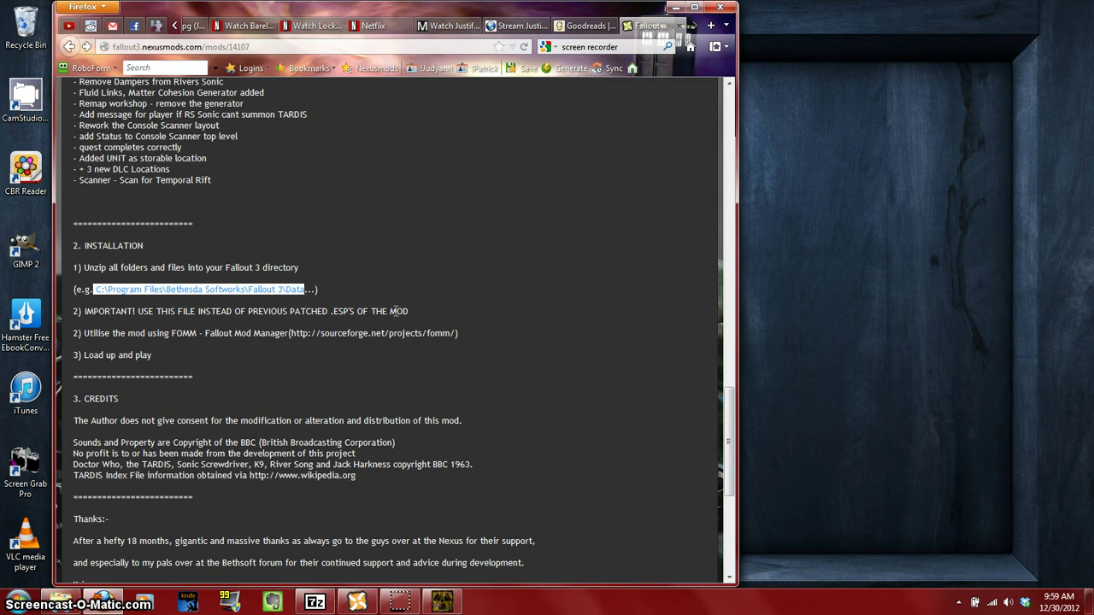
click(65, 603)
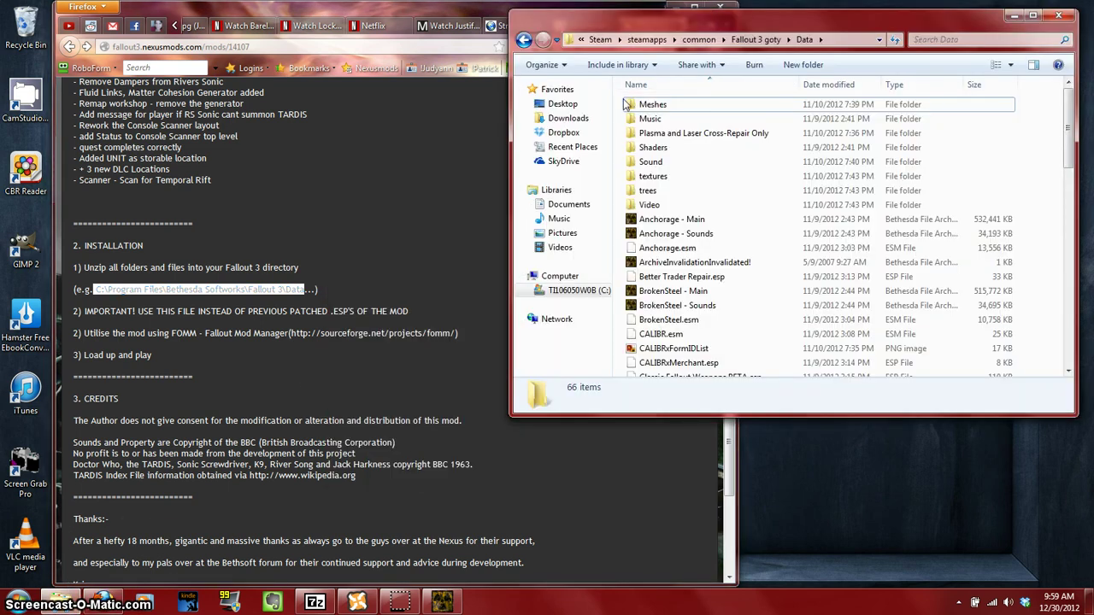
click(846, 41)
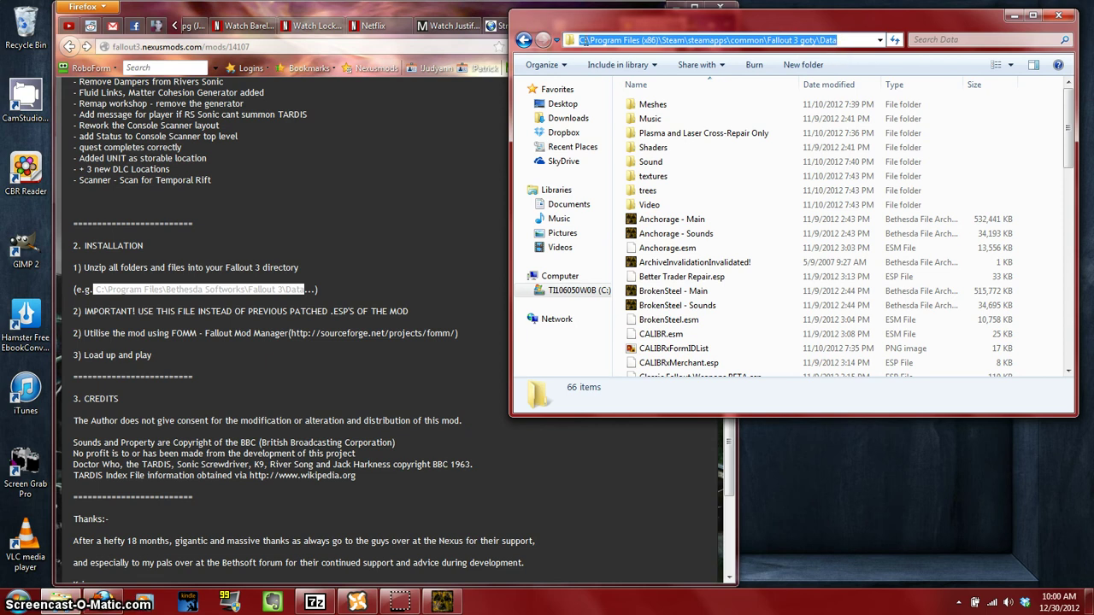
drag(579, 41, 684, 40)
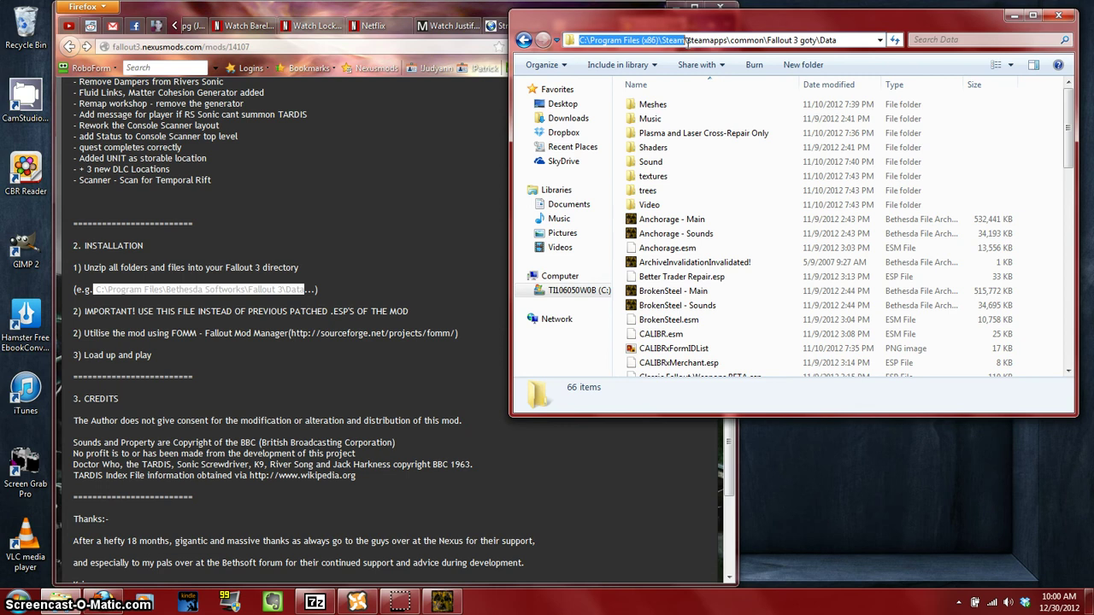
drag(686, 40, 816, 42)
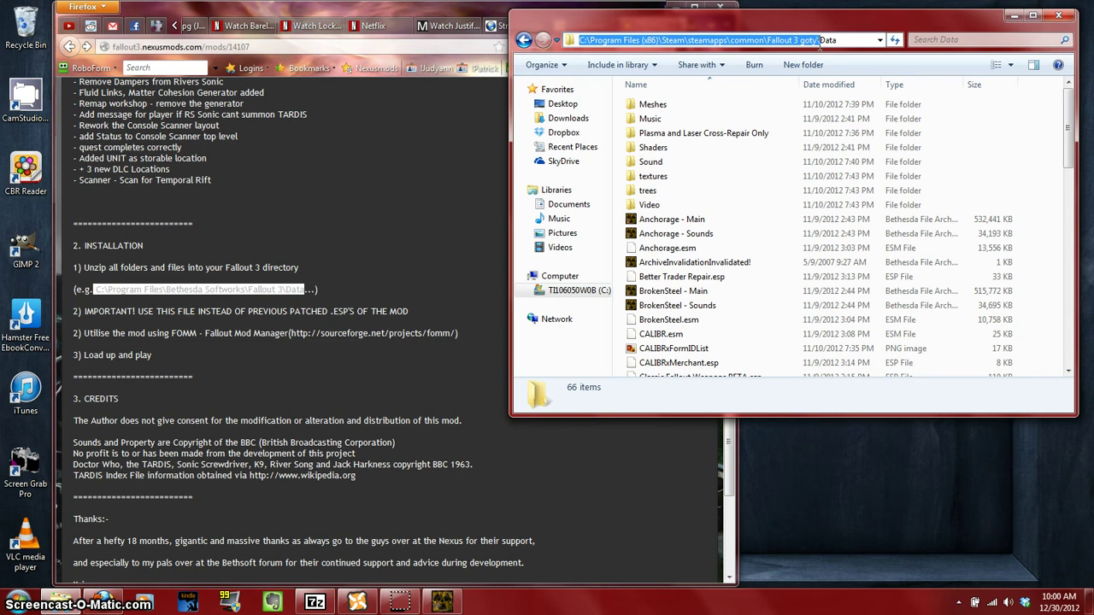
drag(816, 42, 844, 40)
Step: Look through the Data folder for the FOW mod files, then minimize the folder window and return to the mod page's beginning
click(666, 277)
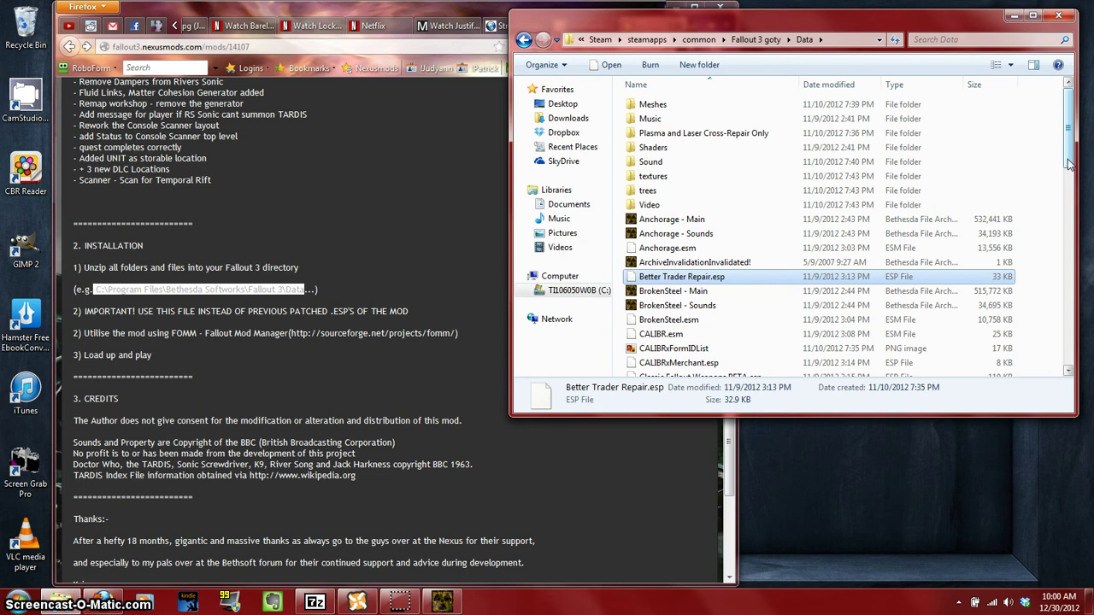
drag(1068, 164, 1070, 299)
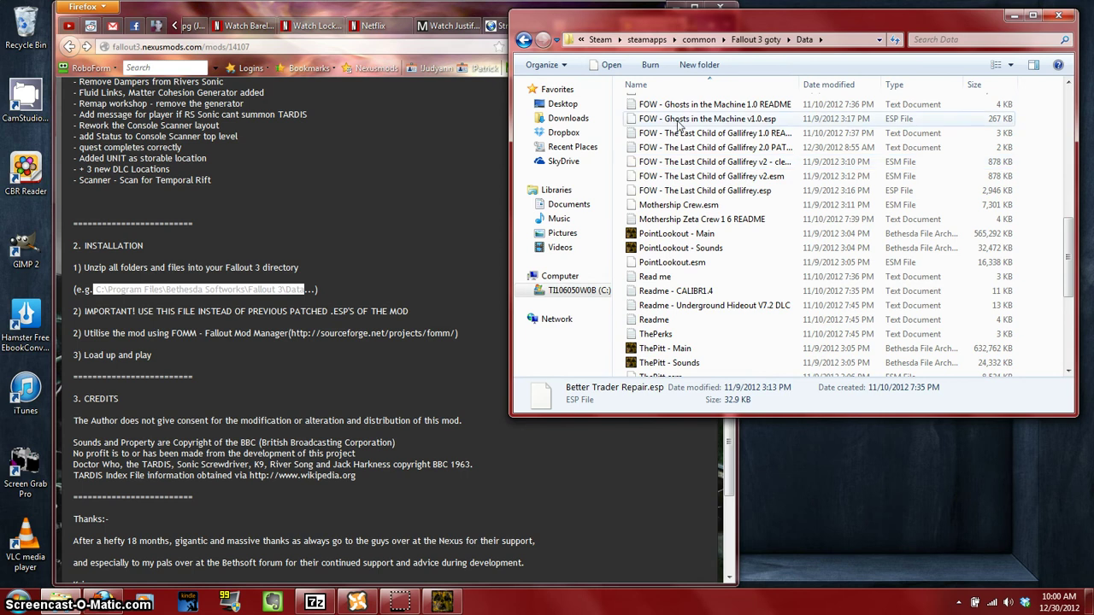
click(316, 212)
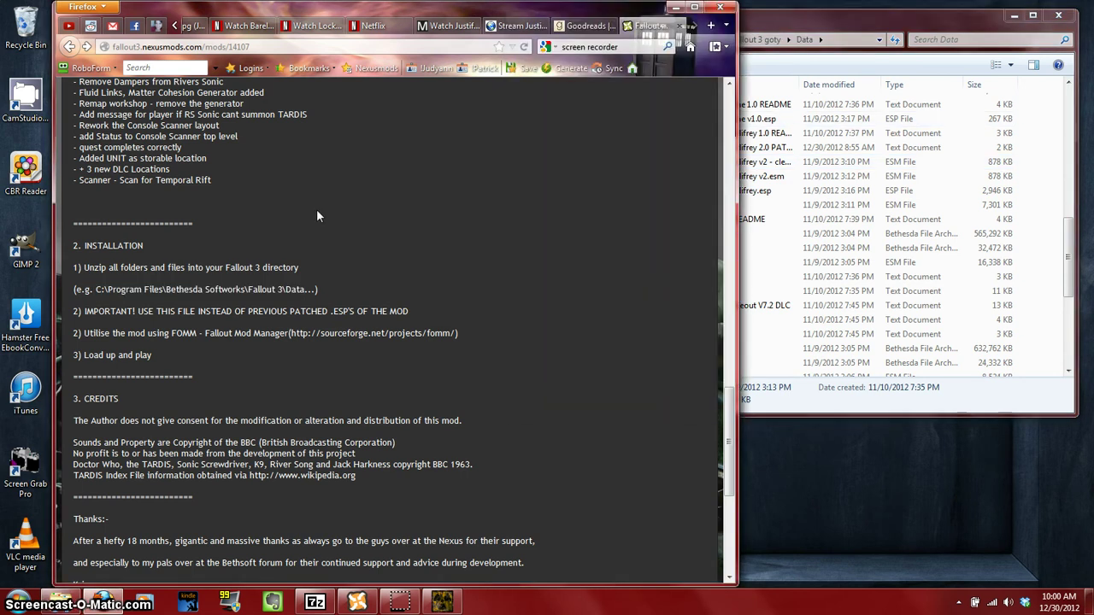
click(729, 105)
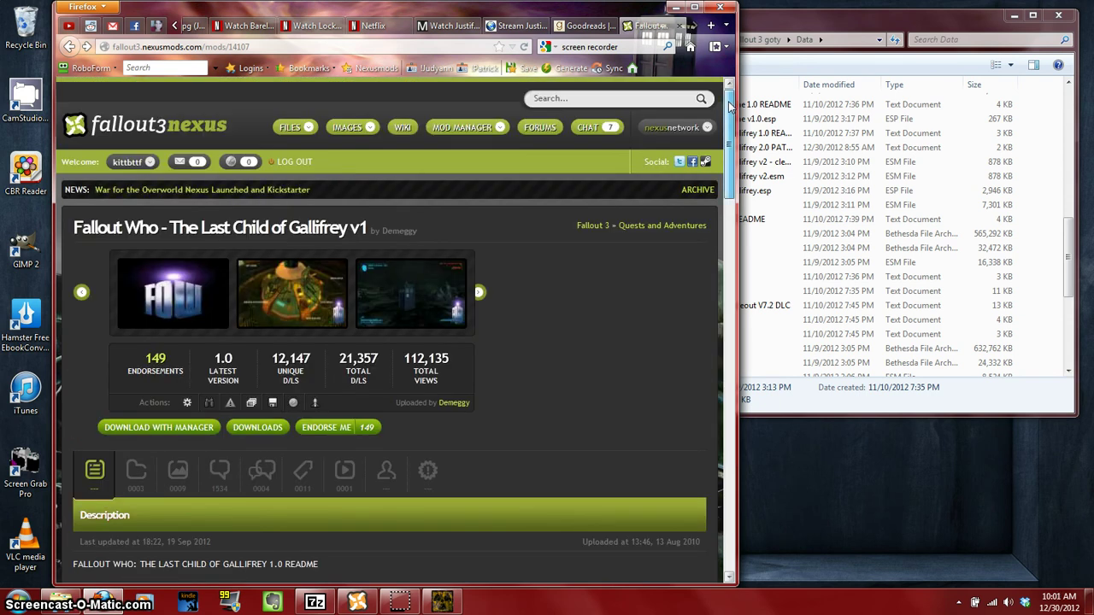
click(838, 25)
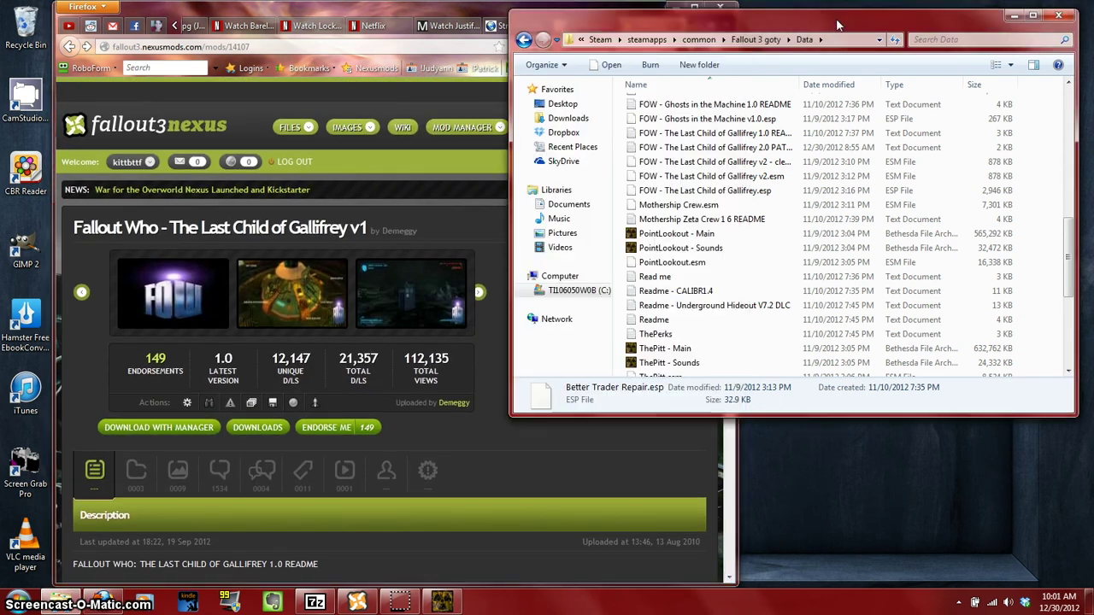
click(1013, 18)
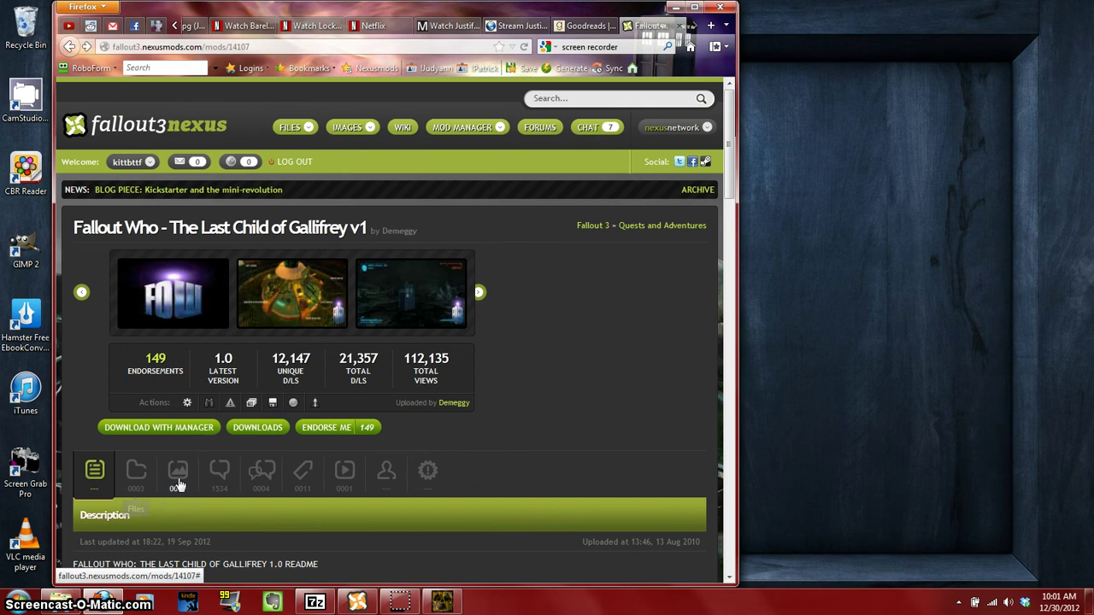
Step: Manually download the main file Fallout Who - The Last Child of Gallifrey from the Washington DC, USA server, opening it with 7-Zip File Manager
click(135, 473)
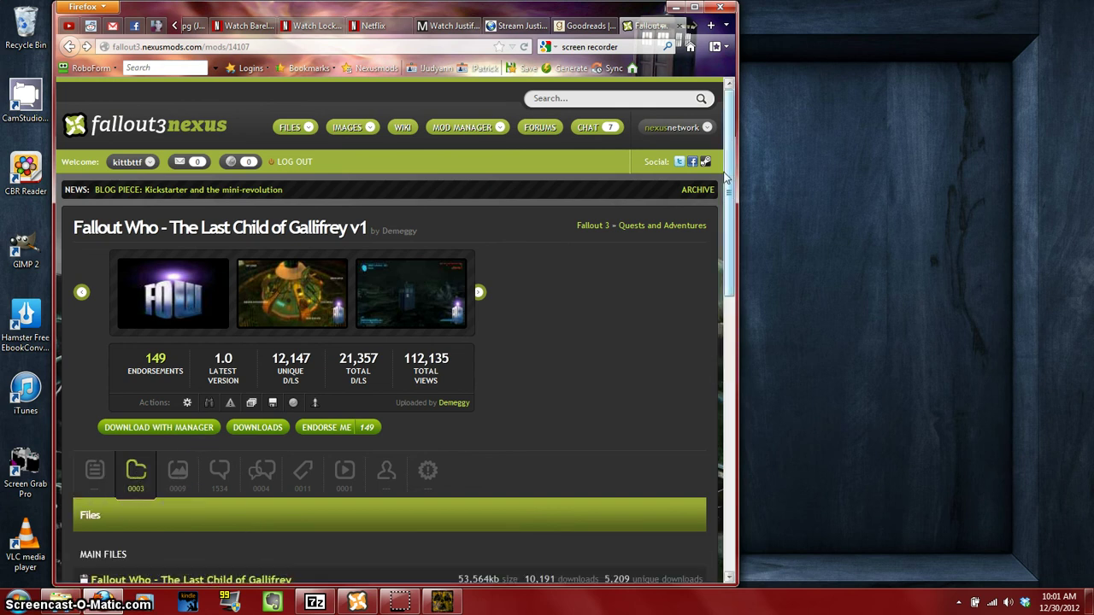
drag(731, 172, 731, 288)
scroll(374, 154, down, 5)
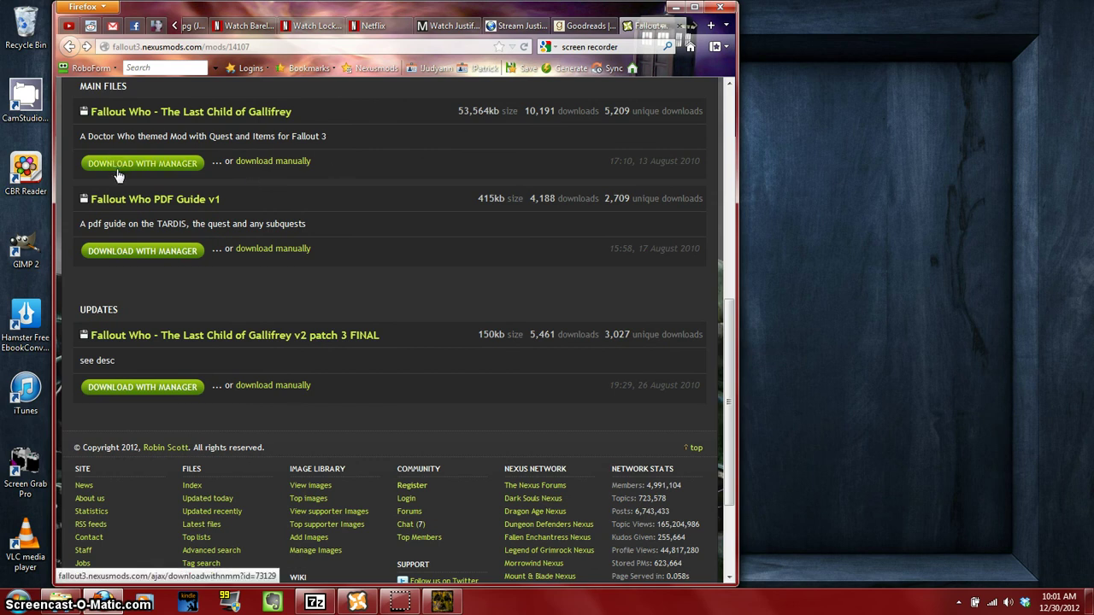
click(266, 163)
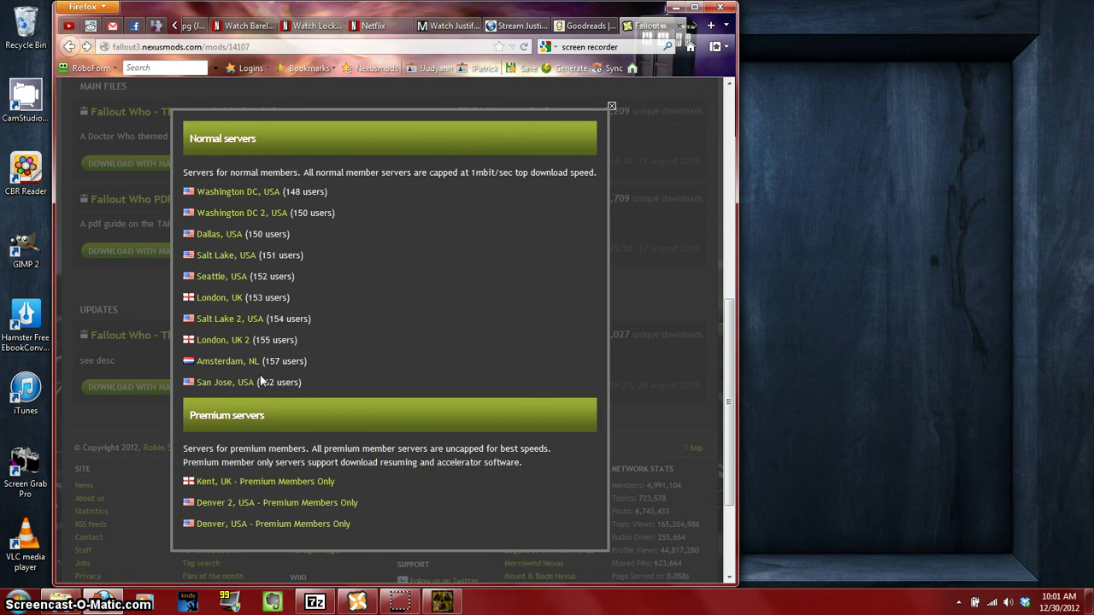
click(238, 192)
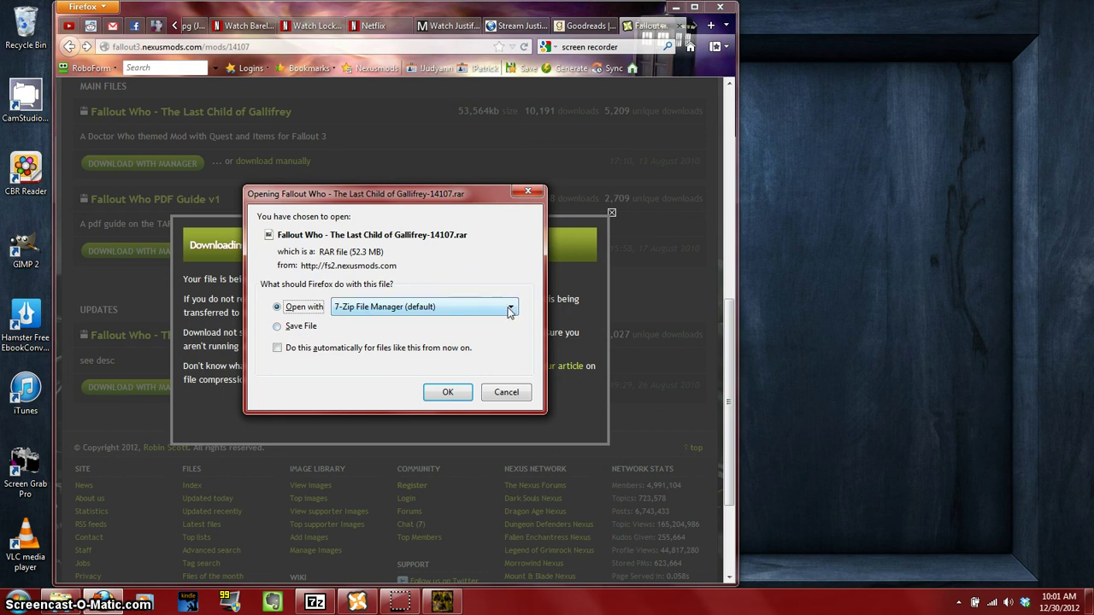
click(446, 392)
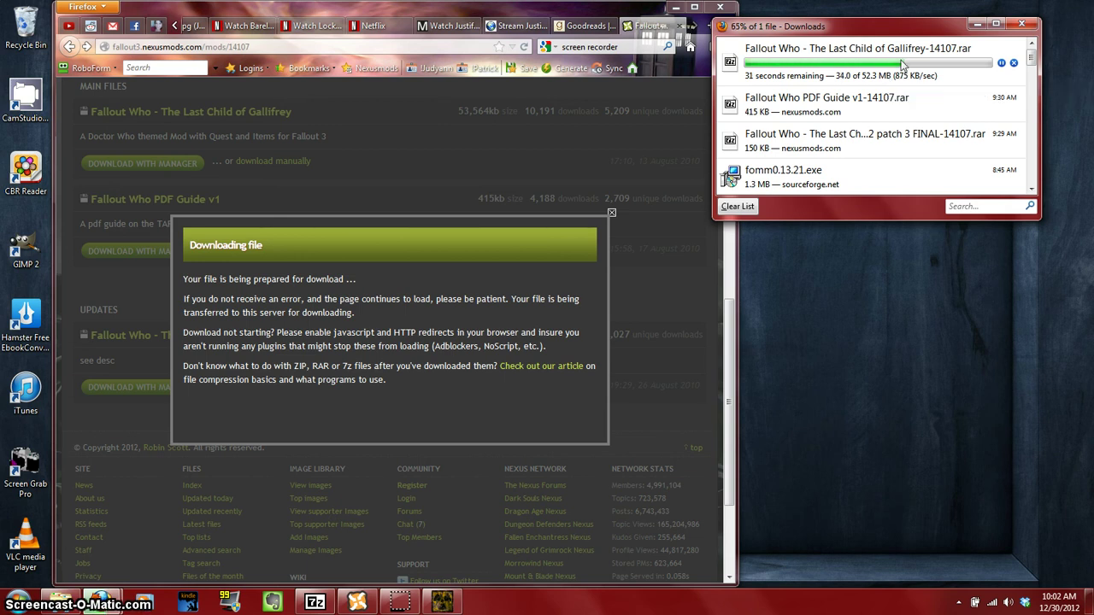
Step: Cancel the running download of the mod's main archive and close the download list
click(1013, 65)
click(1021, 23)
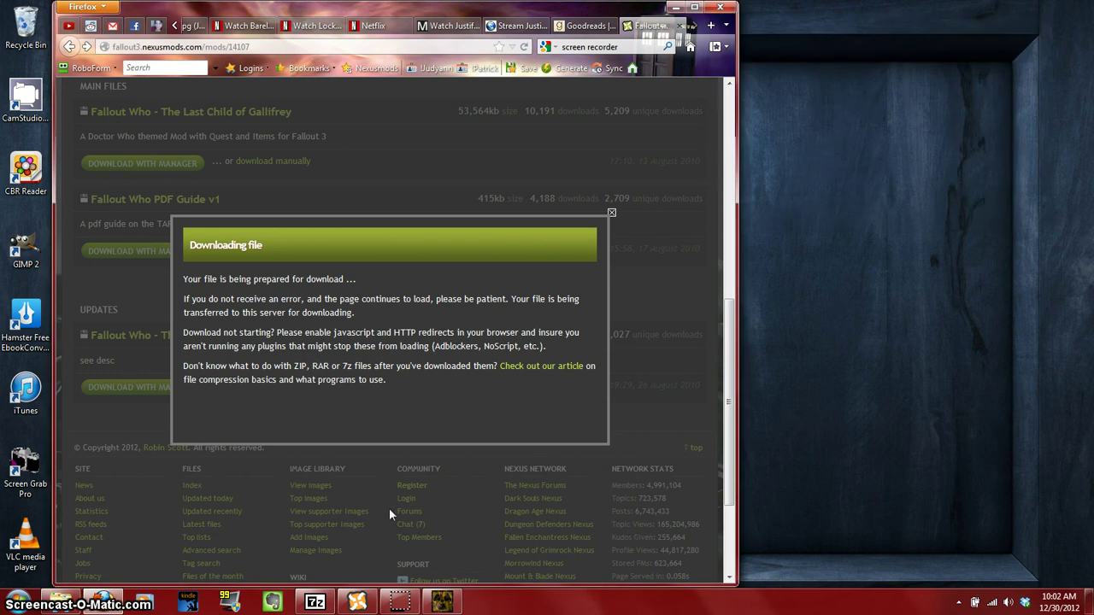
Step: Switch to 7-Zip and start extracting Guide 1.0.pdf from the Fallout Who PDF Guide archive
click(330, 605)
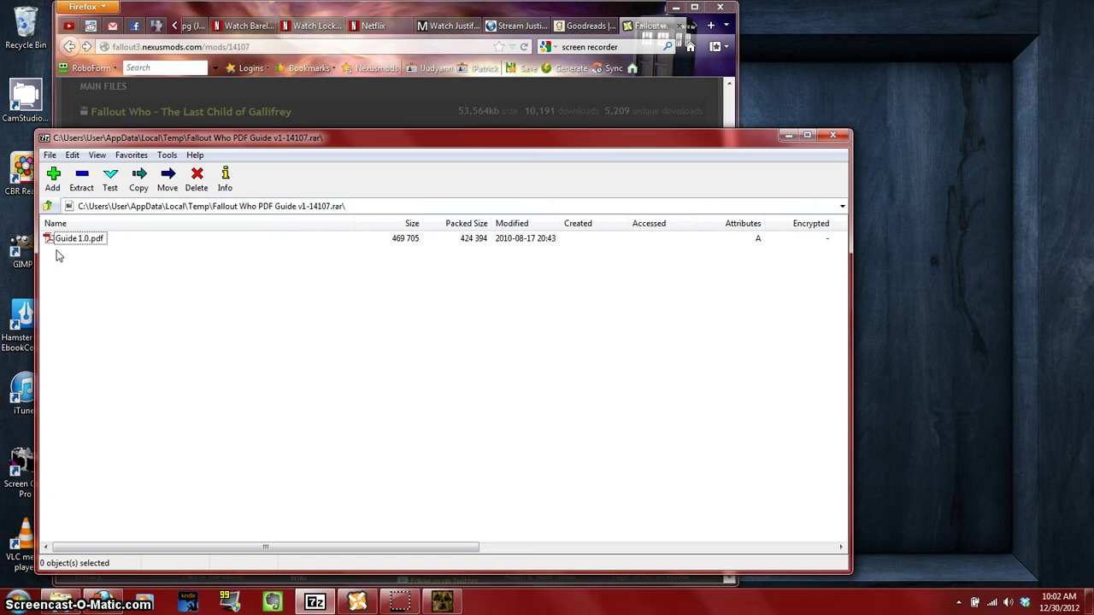
click(60, 242)
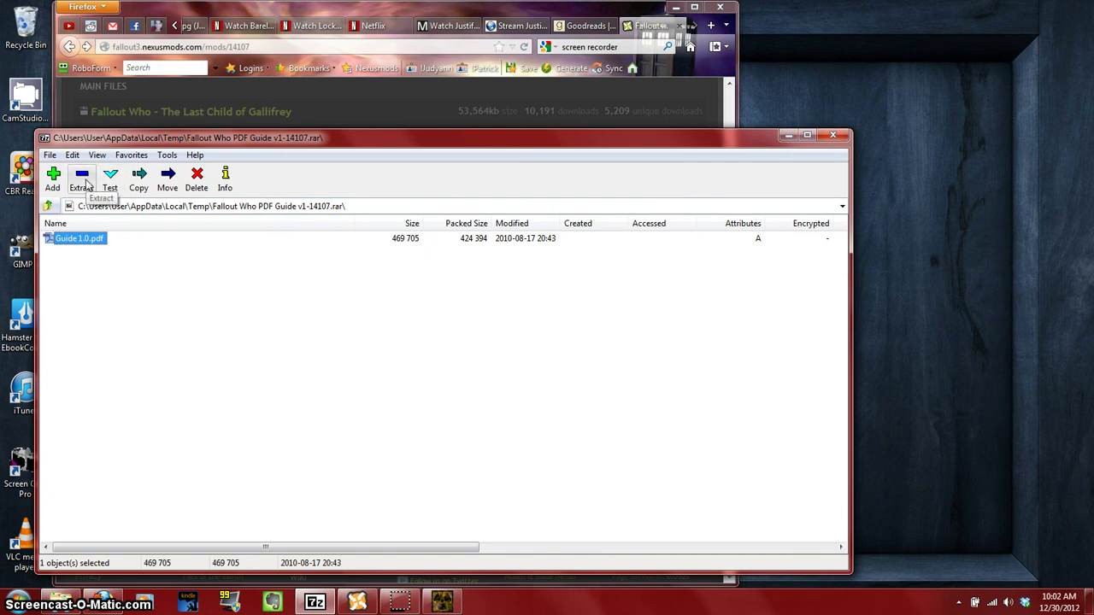
click(83, 178)
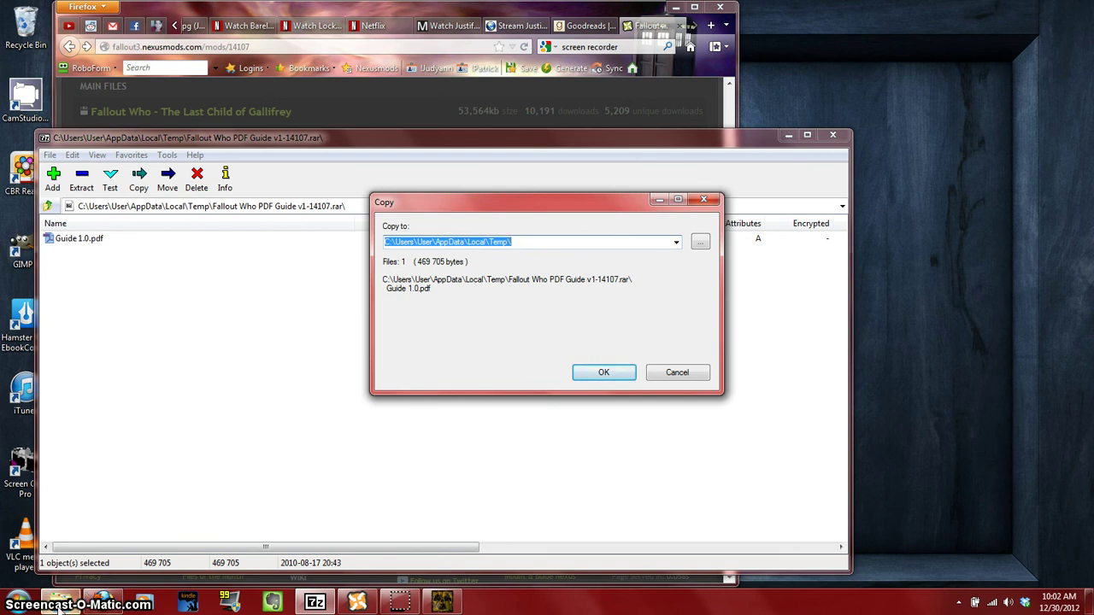
Step: Copy the full path of the Fallout 3 goty Data folder from Windows Explorer
click(94, 601)
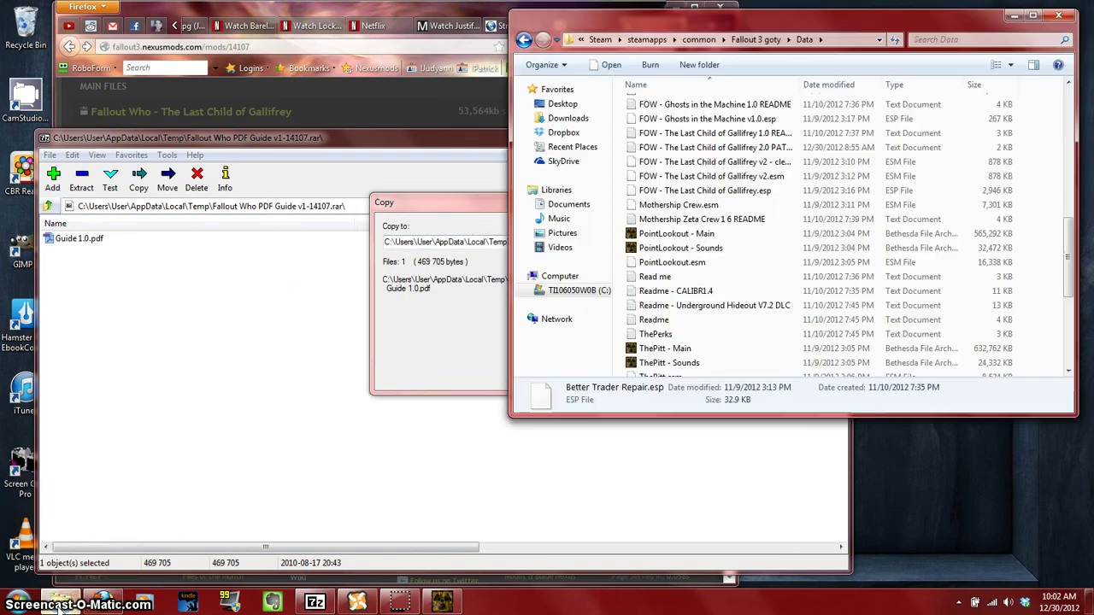
click(851, 41)
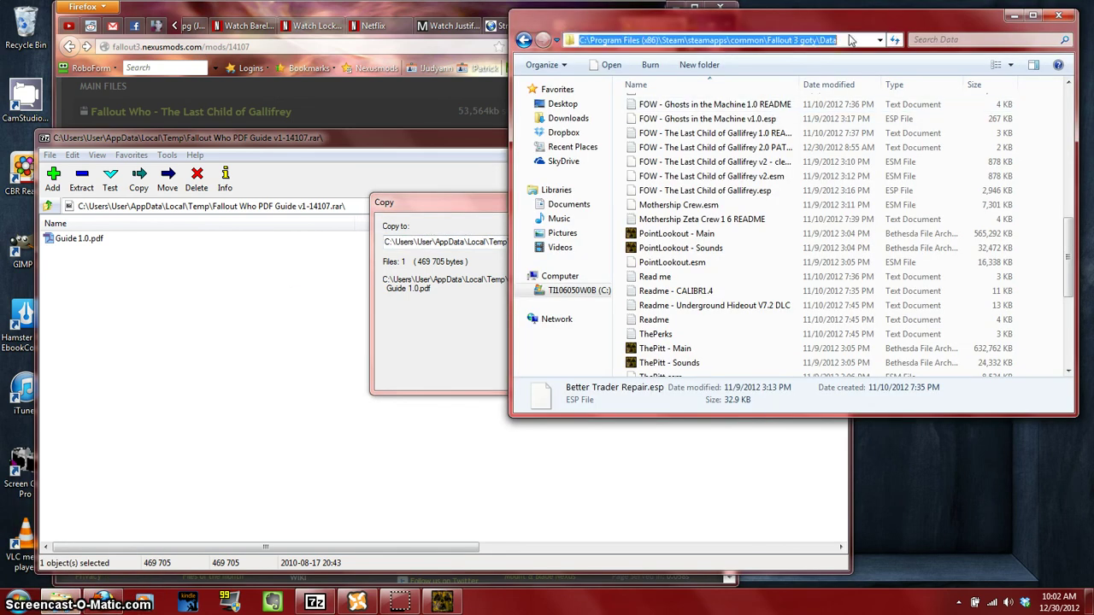
right_click(767, 36)
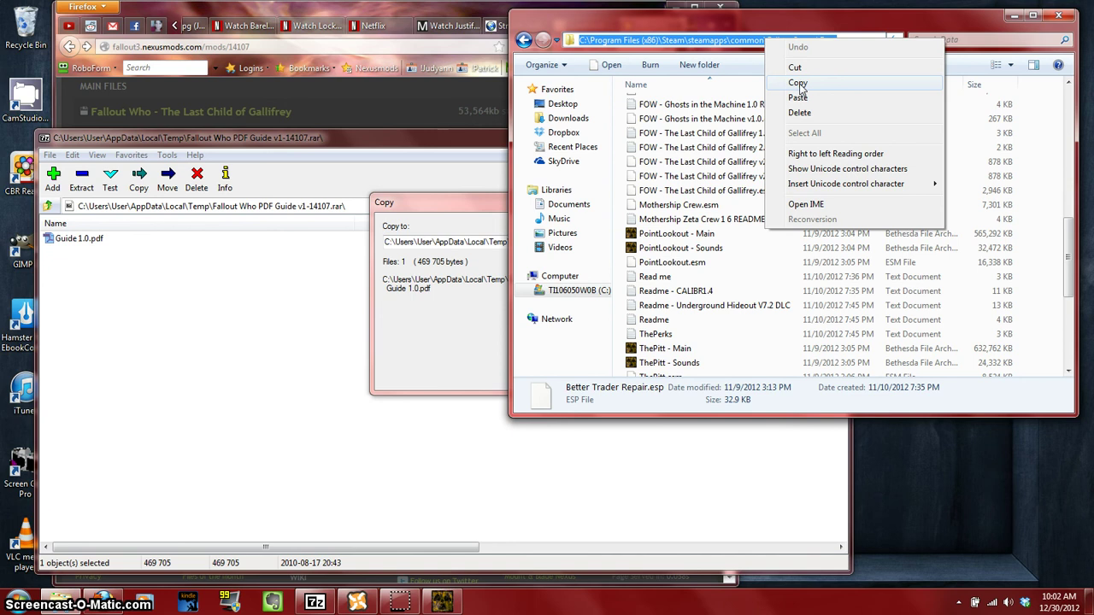
click(797, 83)
Step: Replace the extraction destination with the copied path C:\Program Files (x86)\Steam\steamapps\common\Fallout 3 goty\Data
click(451, 241)
double_click(451, 242)
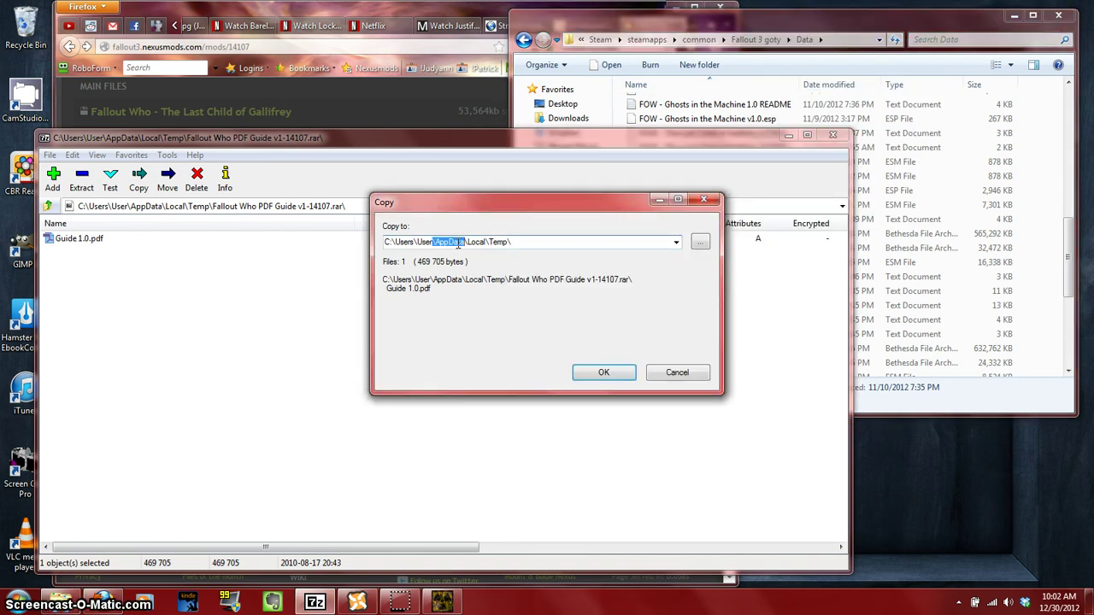
double_click(458, 243)
click(459, 243)
double_click(458, 243)
click(459, 243)
drag(529, 241, 360, 223)
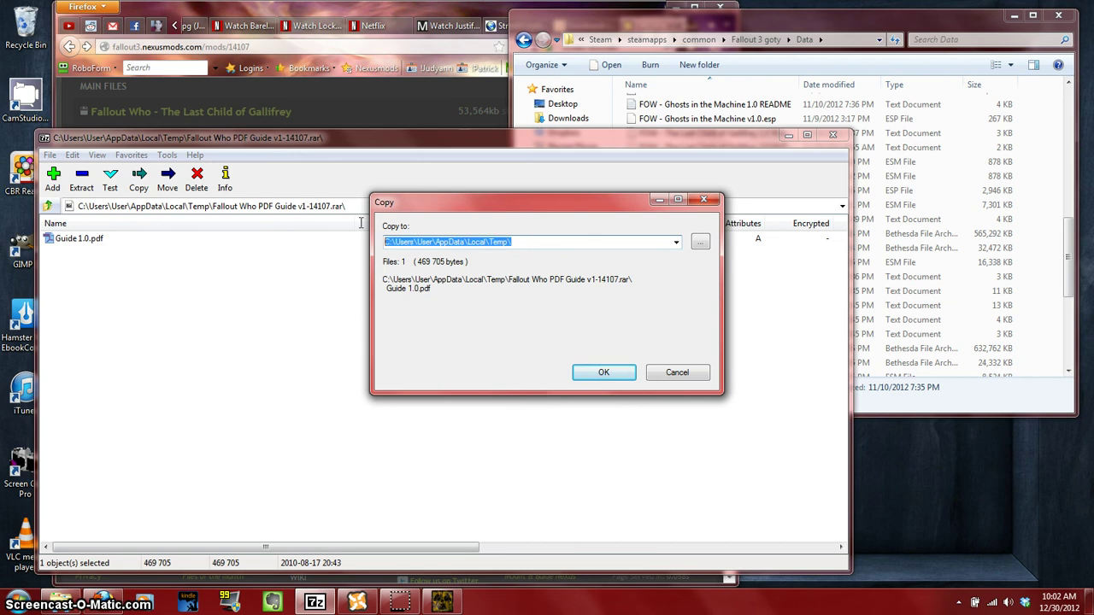
right_click(403, 246)
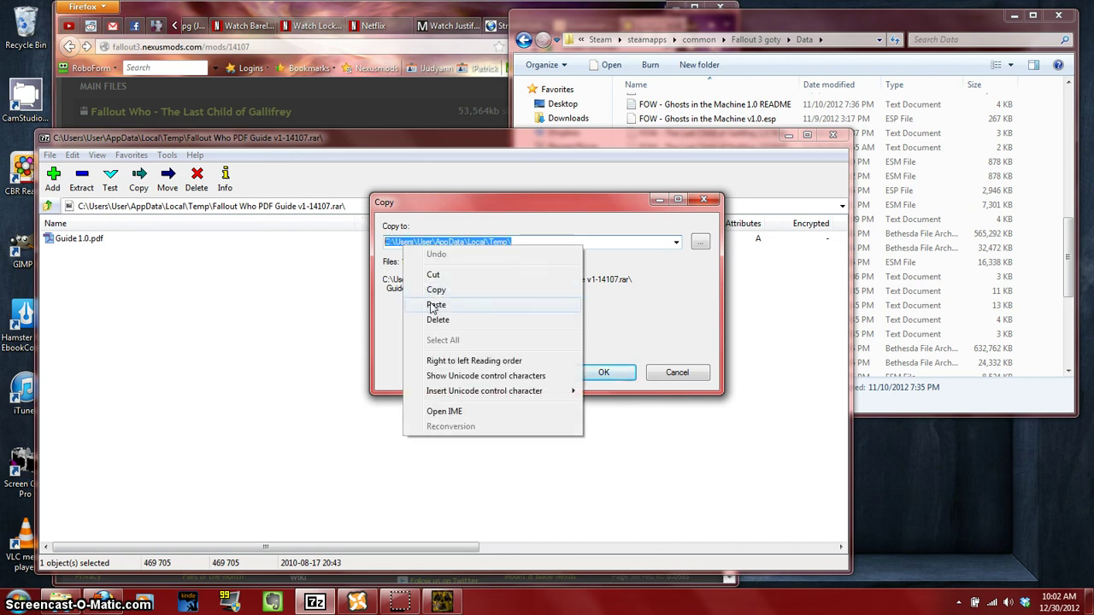
click(431, 301)
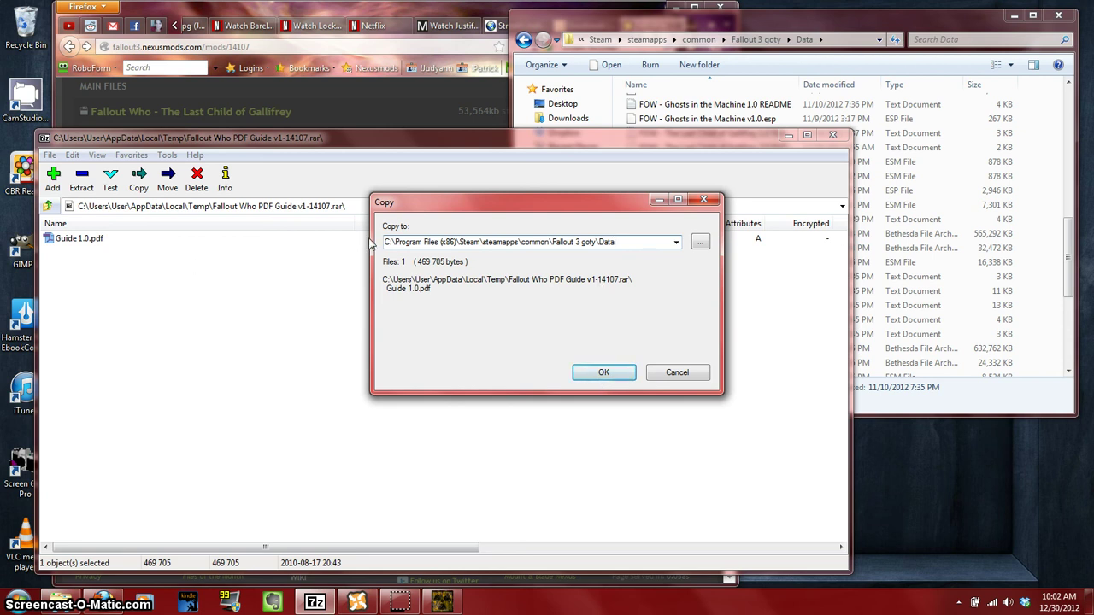
Step: Cancel the extraction and close the archive, clearing the Data folder window and the download notice from the mod page
click(713, 200)
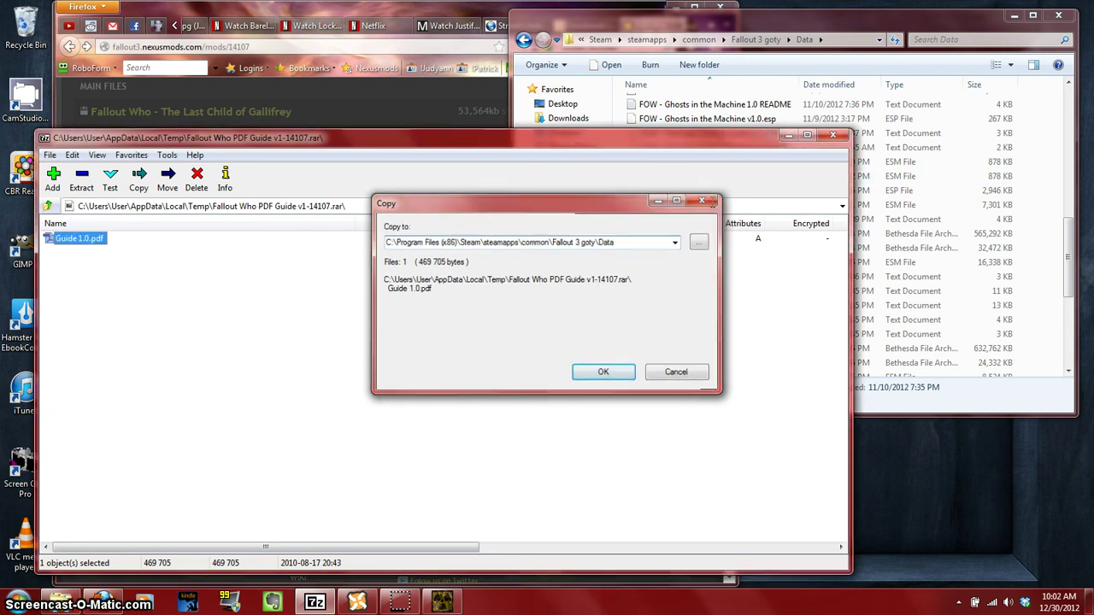
click(833, 136)
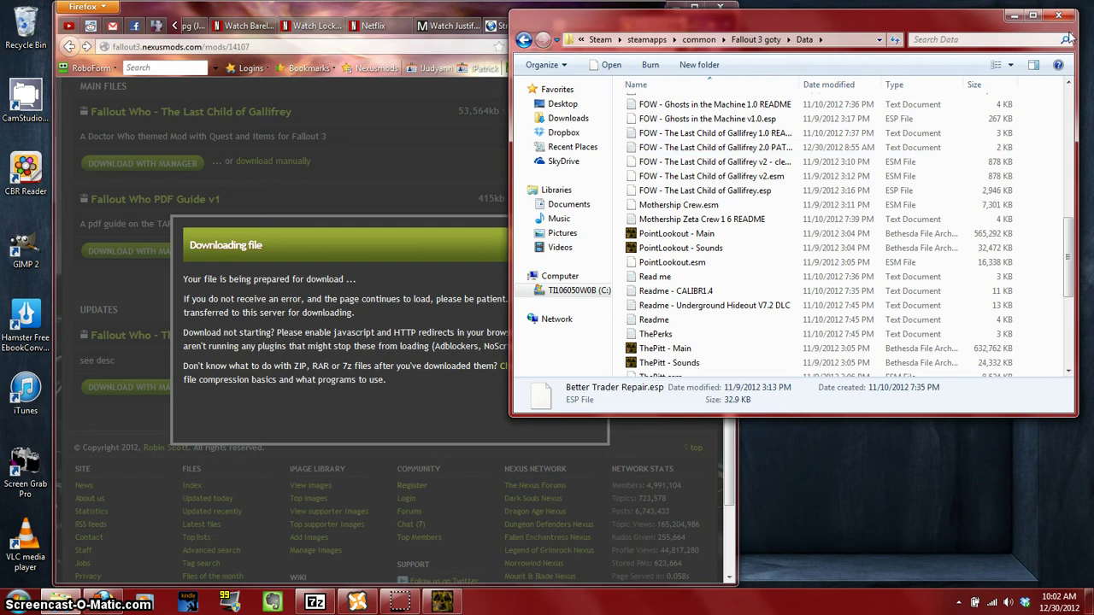
click(1012, 16)
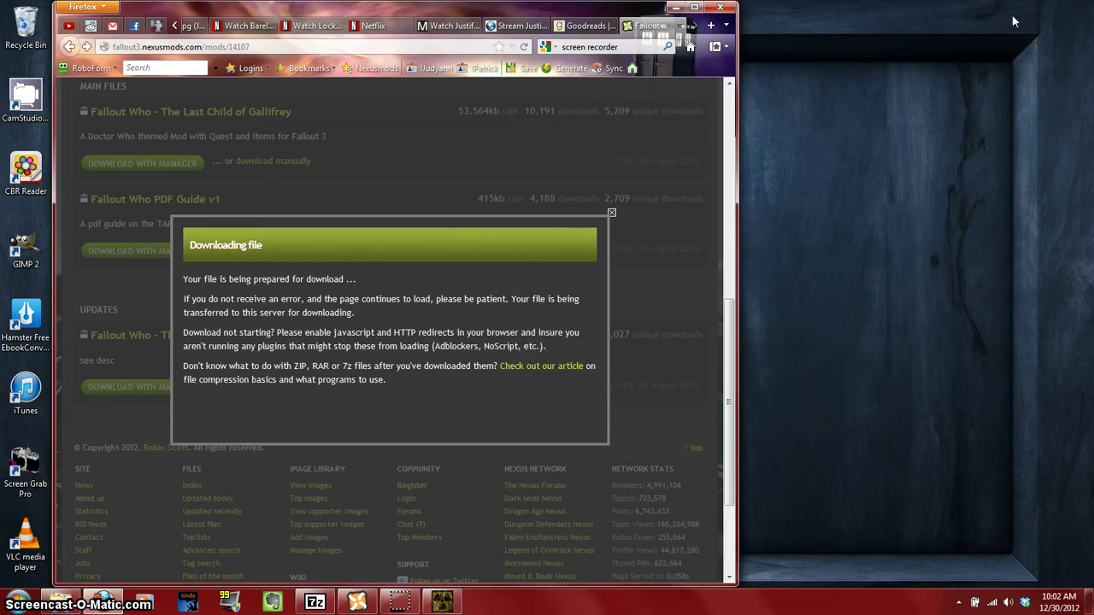
click(611, 212)
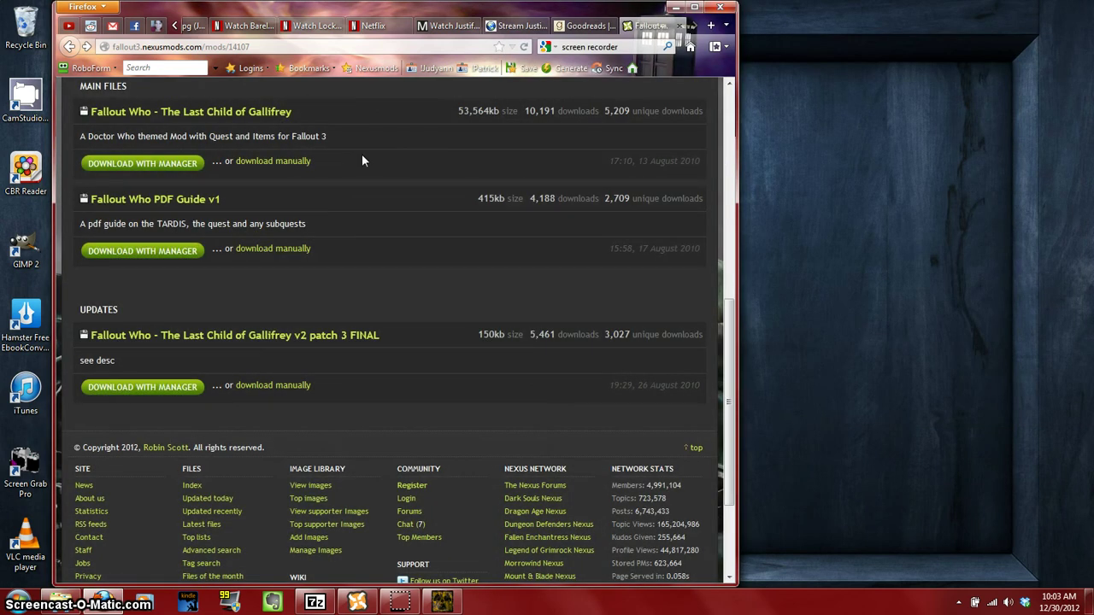
Step: Review the enabled plugins and the FOSE launch option in Fallout Mod Manager, then close it
click(453, 604)
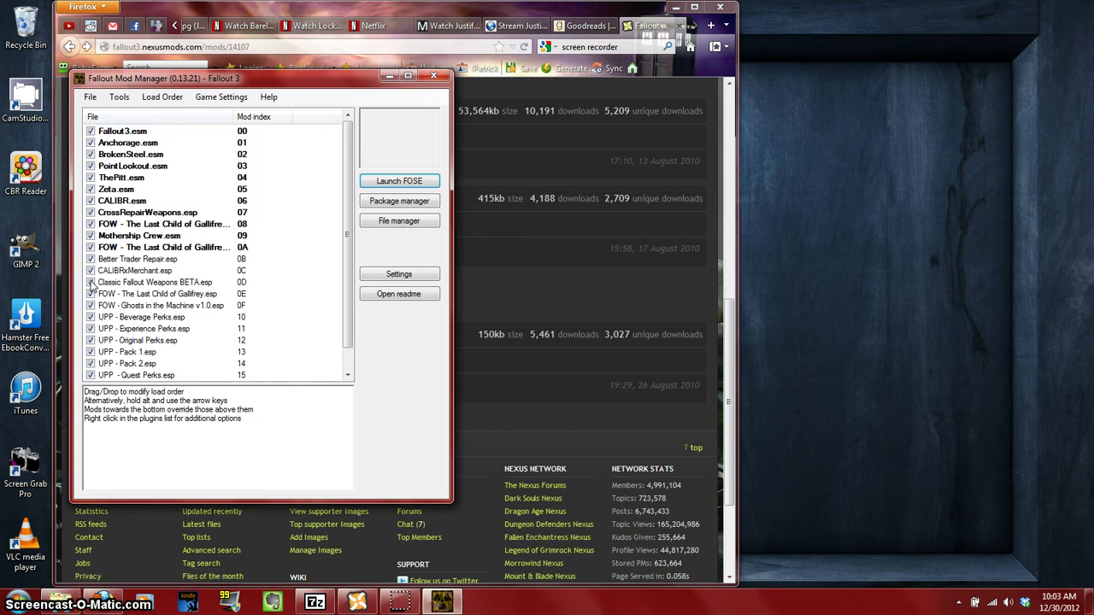
drag(350, 285, 347, 336)
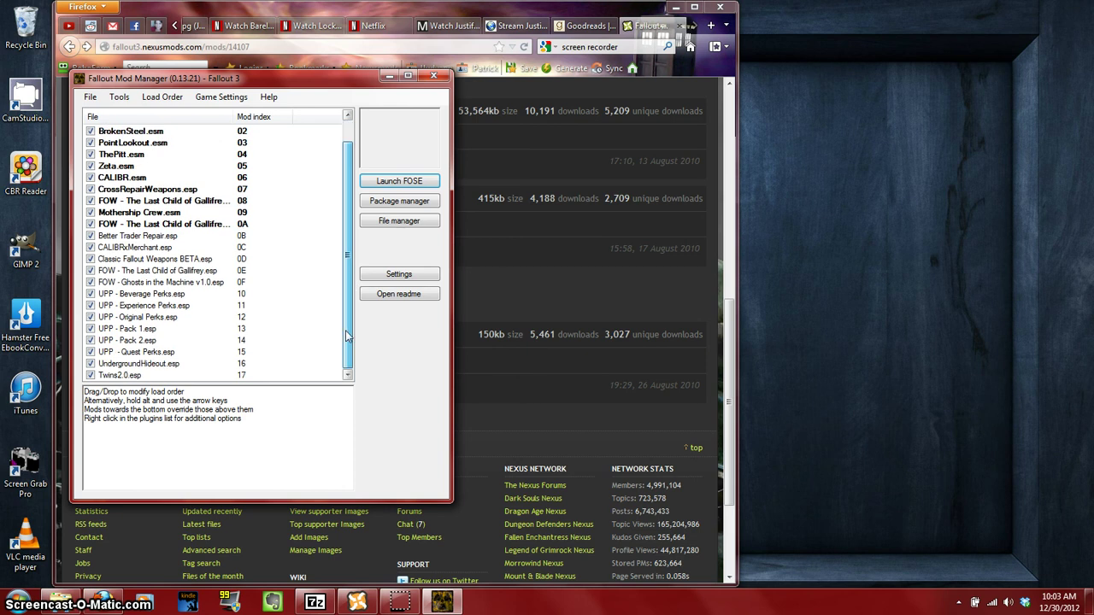
scroll(347, 335, up, 1)
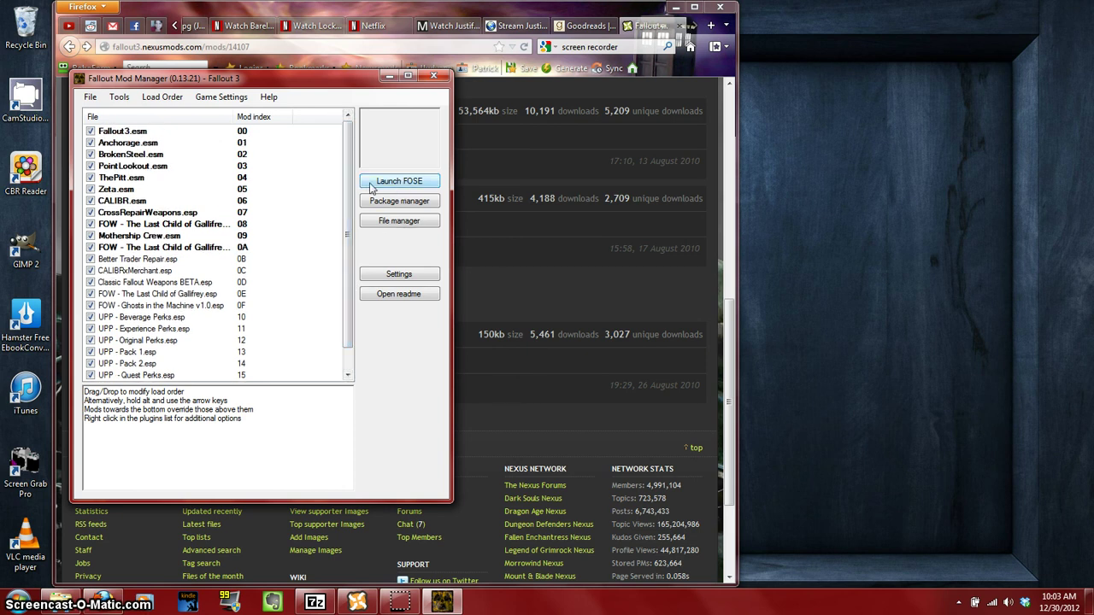
click(401, 185)
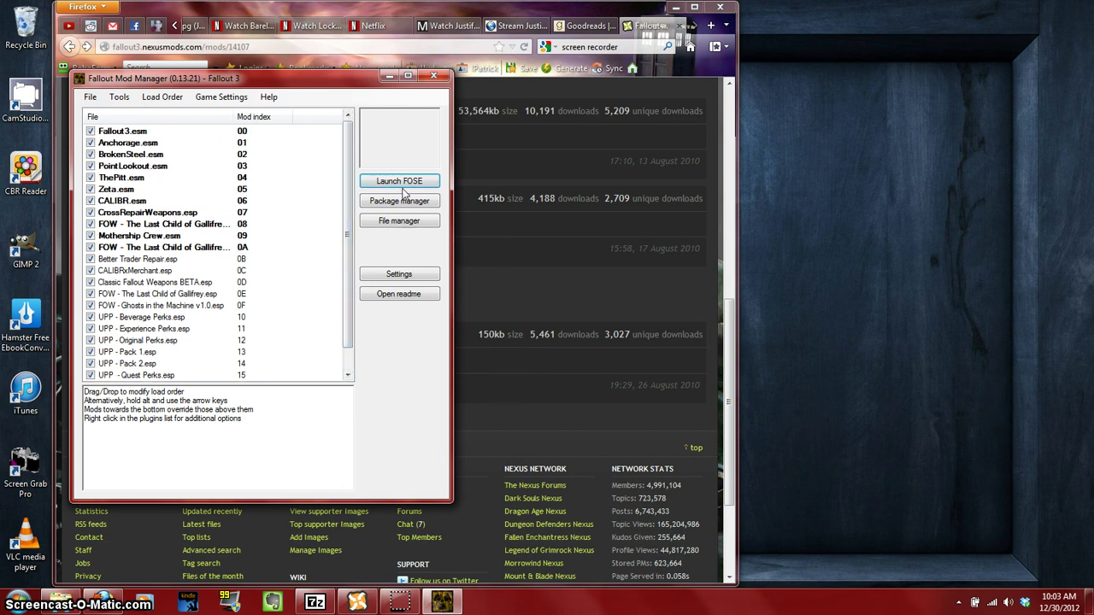
click(440, 79)
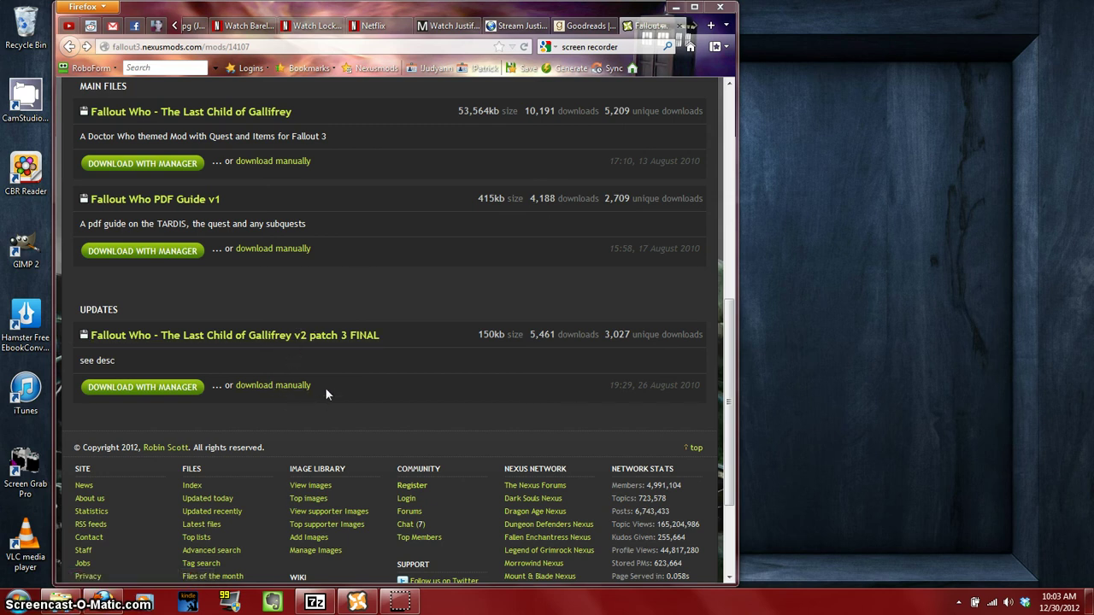
Step: Open the Nexus Mod Manager download page on the Fallout 3 Nexus site
click(731, 102)
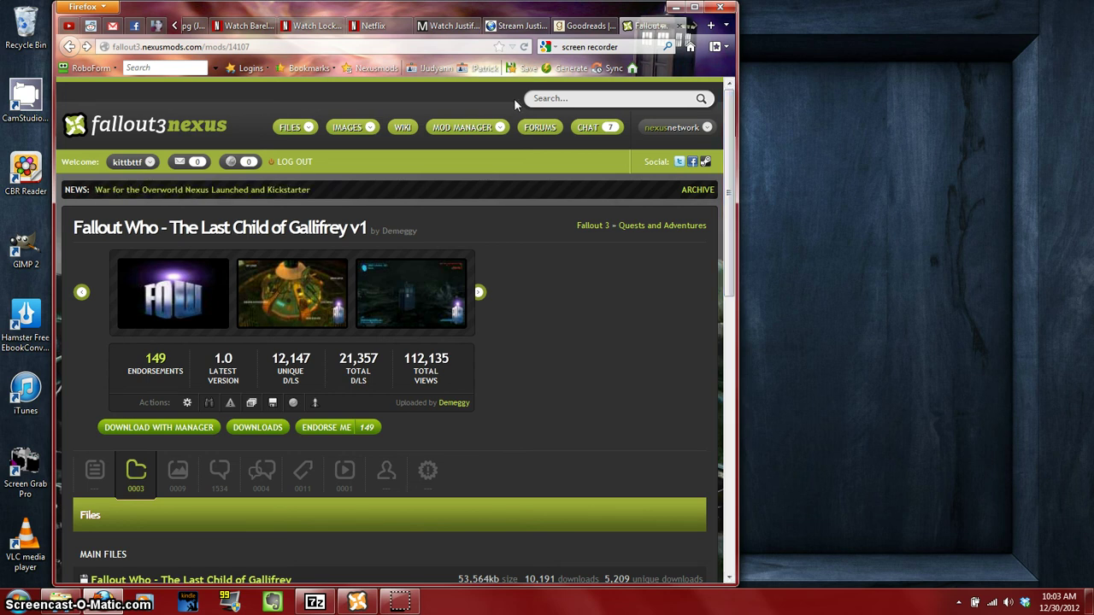
mouse_move(494, 128)
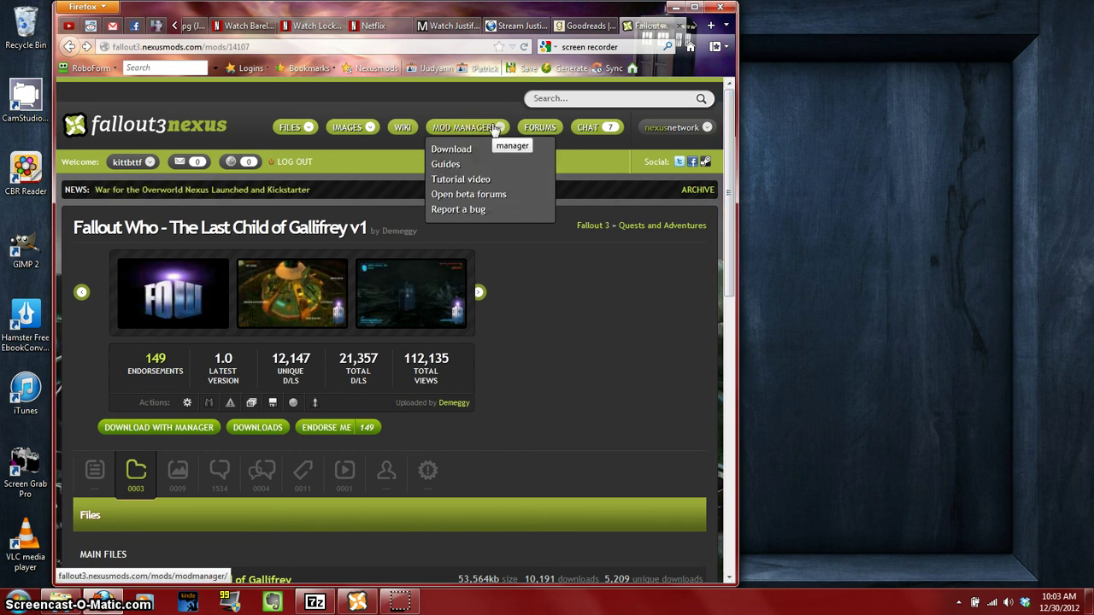
mouse_move(366, 603)
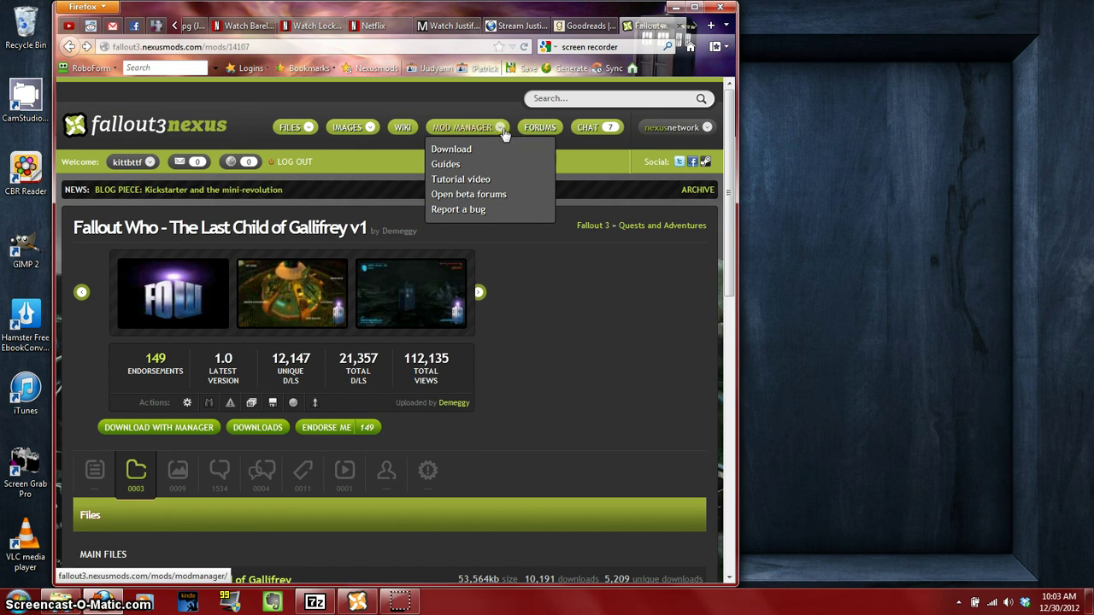
click(456, 154)
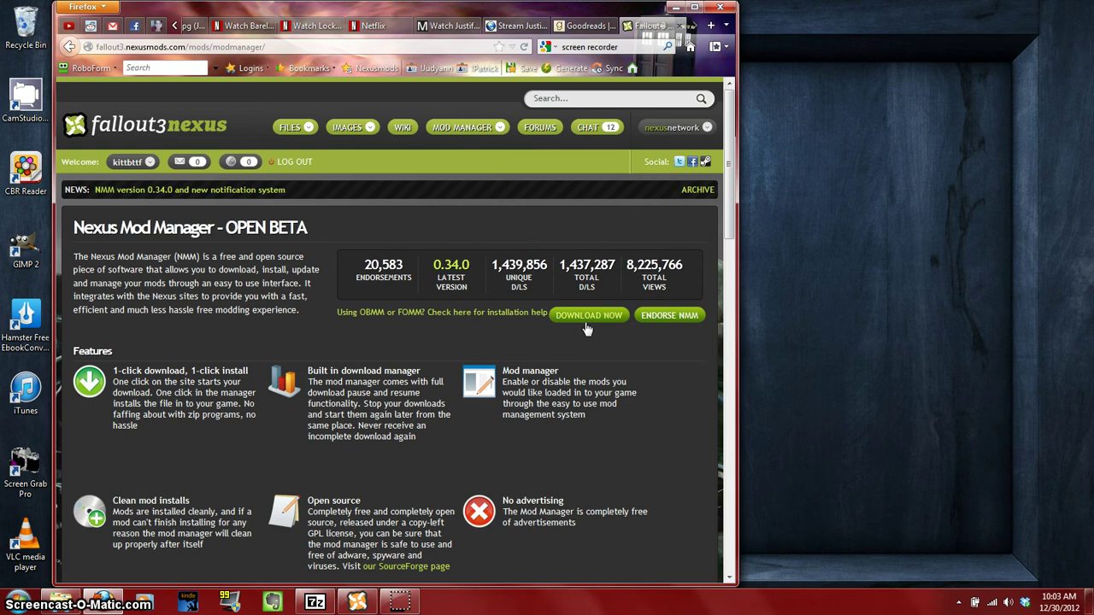
Step: Open the installation help for OBMM or FOMM users, then return to the Fallout Who mod's file downloads
click(69, 47)
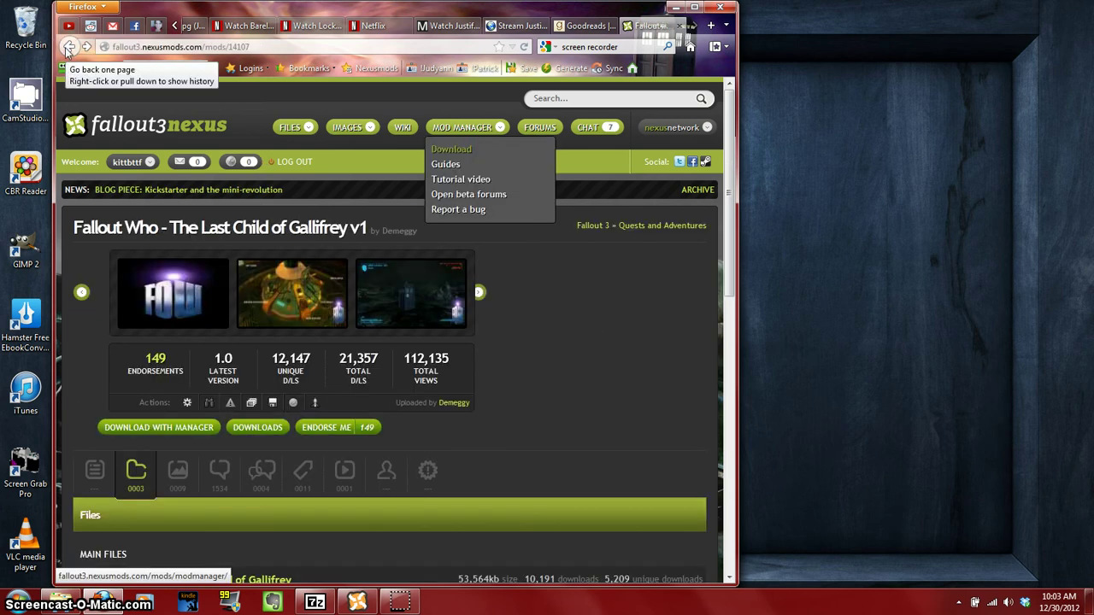
click(87, 47)
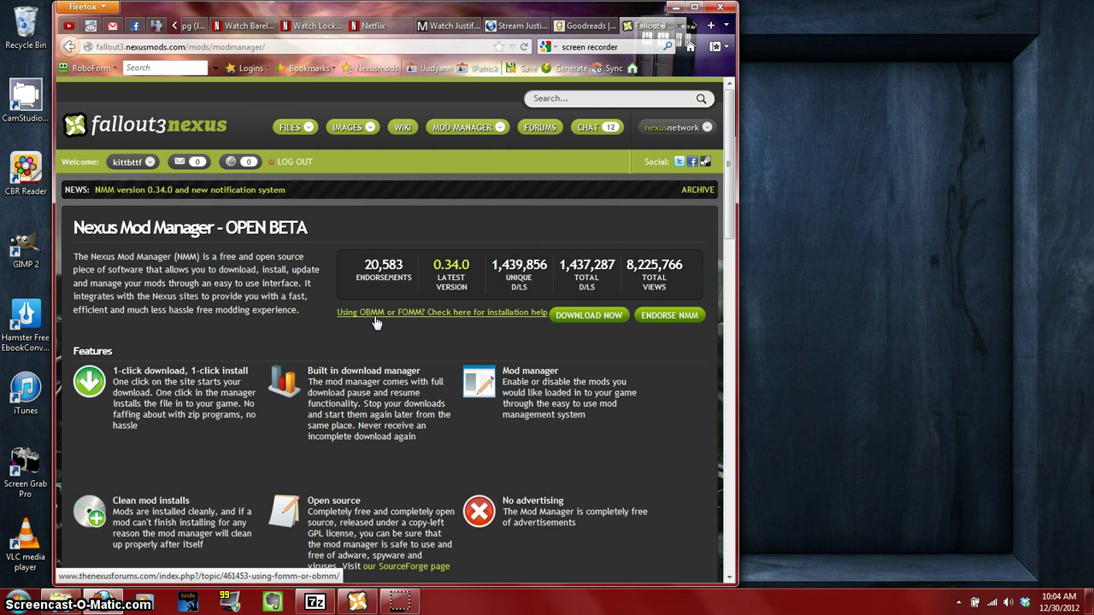
click(486, 314)
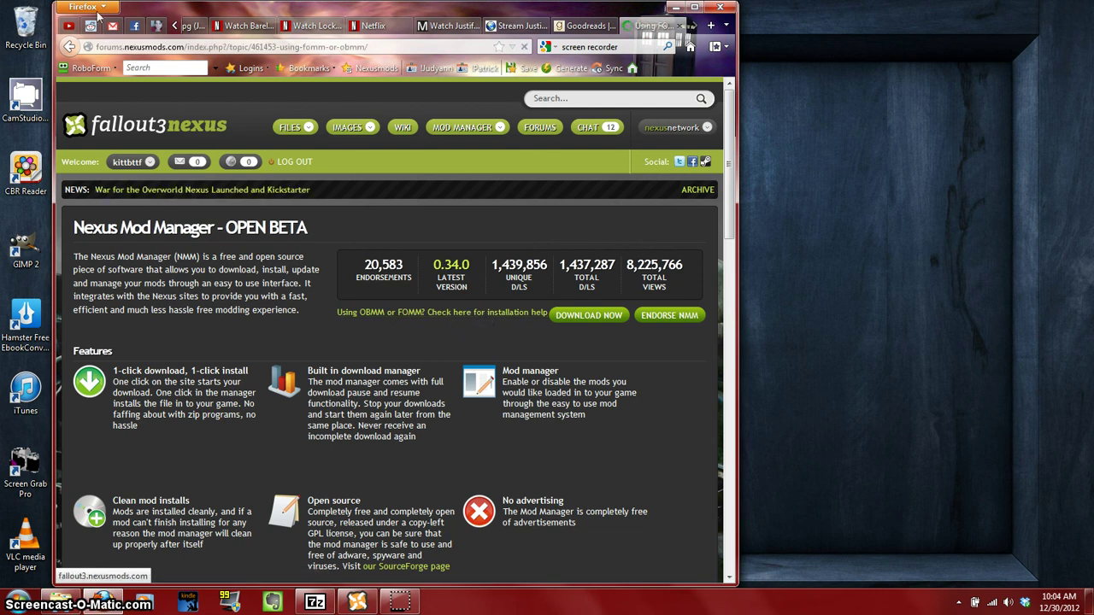
click(69, 48)
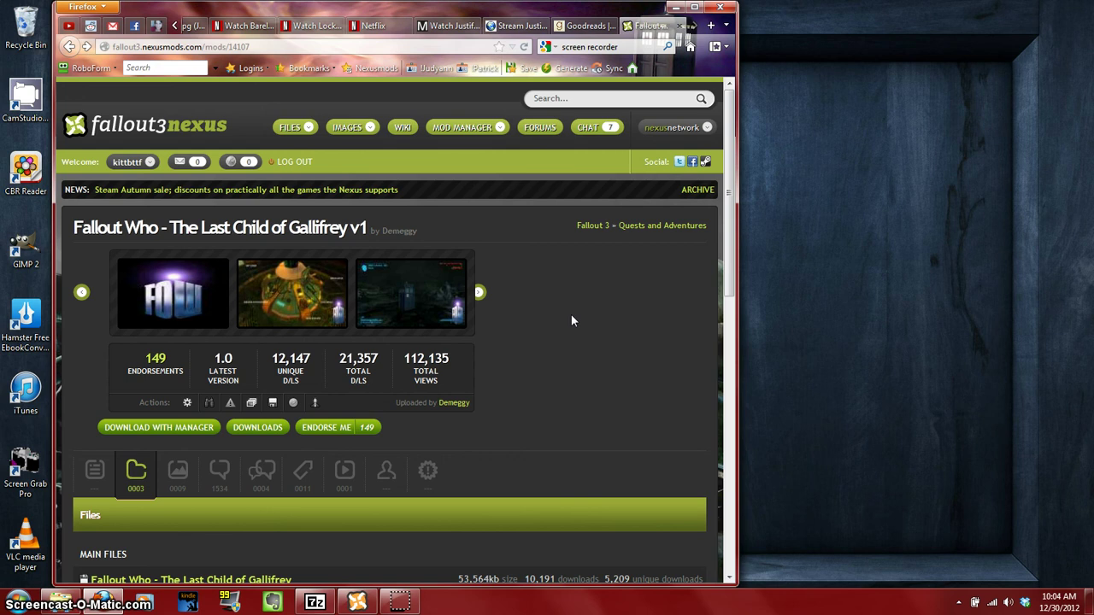
scroll(572, 320, down, 4)
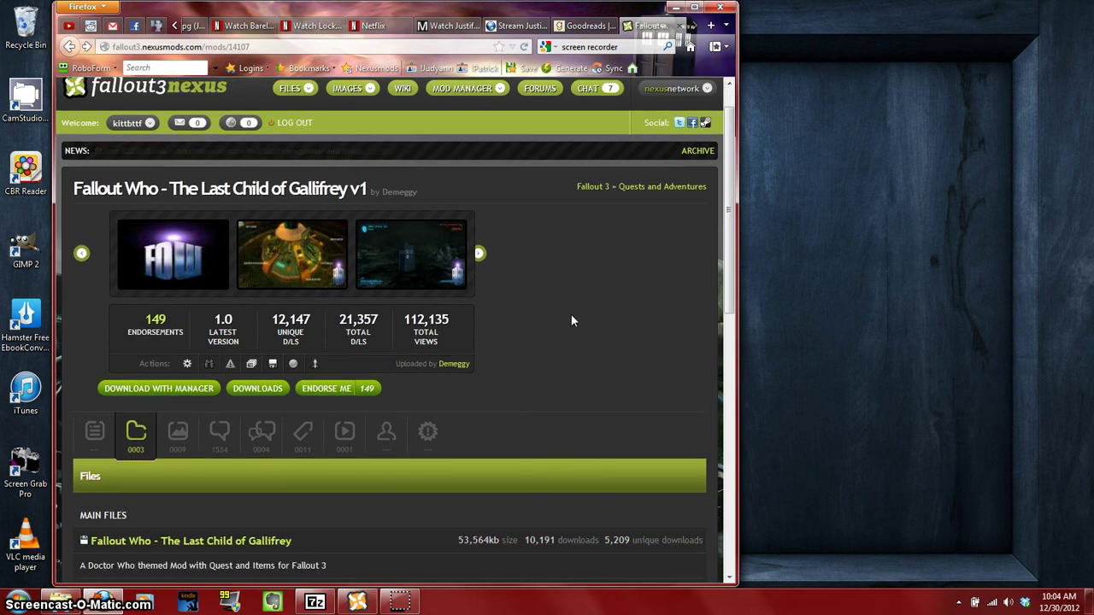
scroll(571, 321, down, 4)
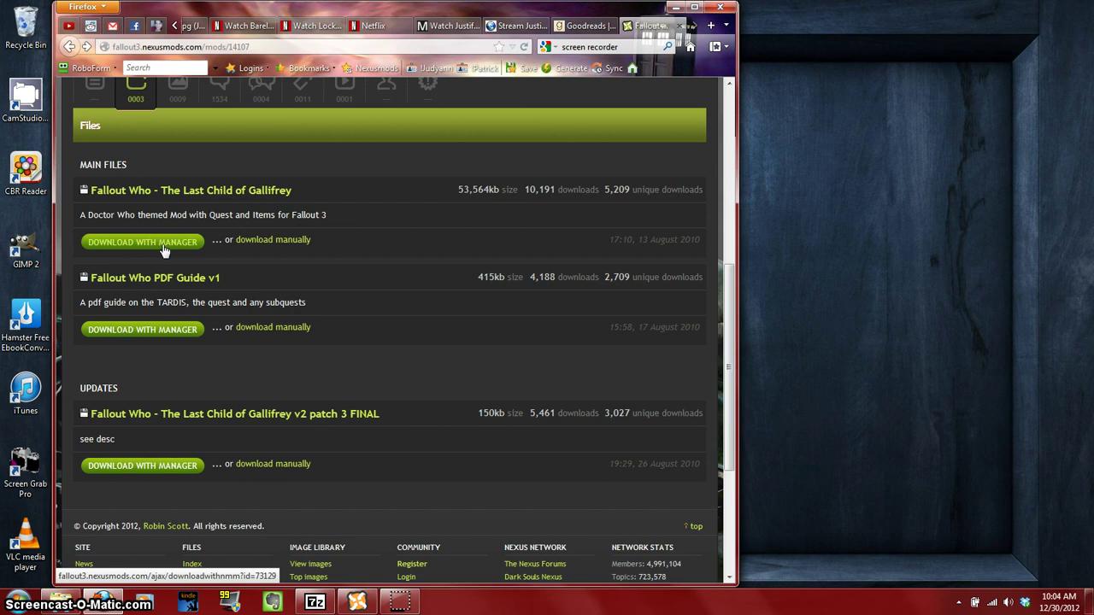
Step: Switch to Nexus Mod Manager and select the Fallout Who v2 patch 3 FINAL entry among the installed mods
click(359, 603)
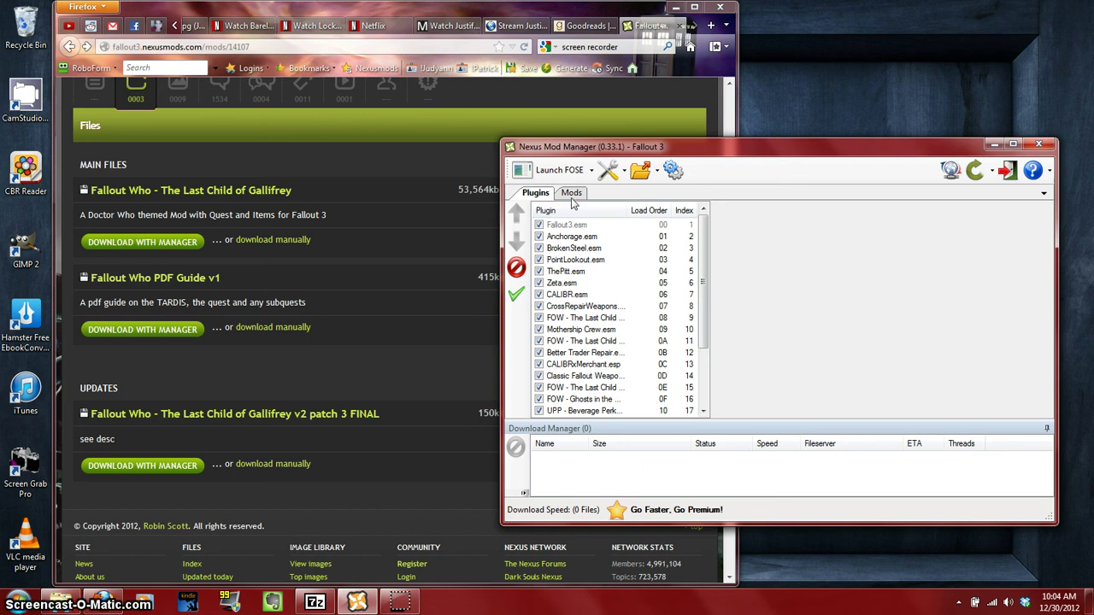
click(572, 195)
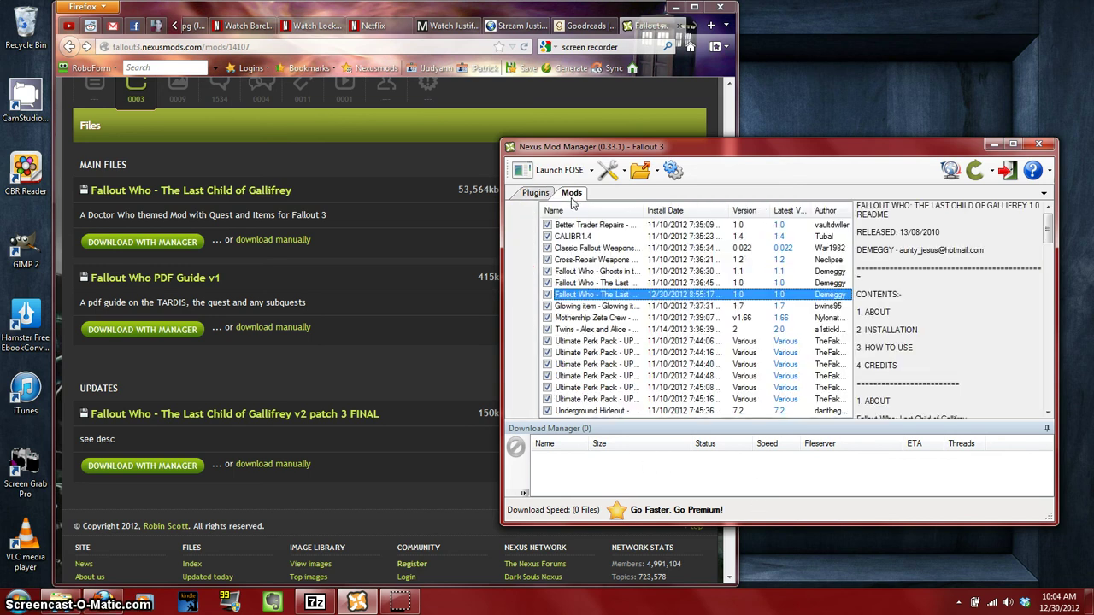
click(574, 308)
click(573, 297)
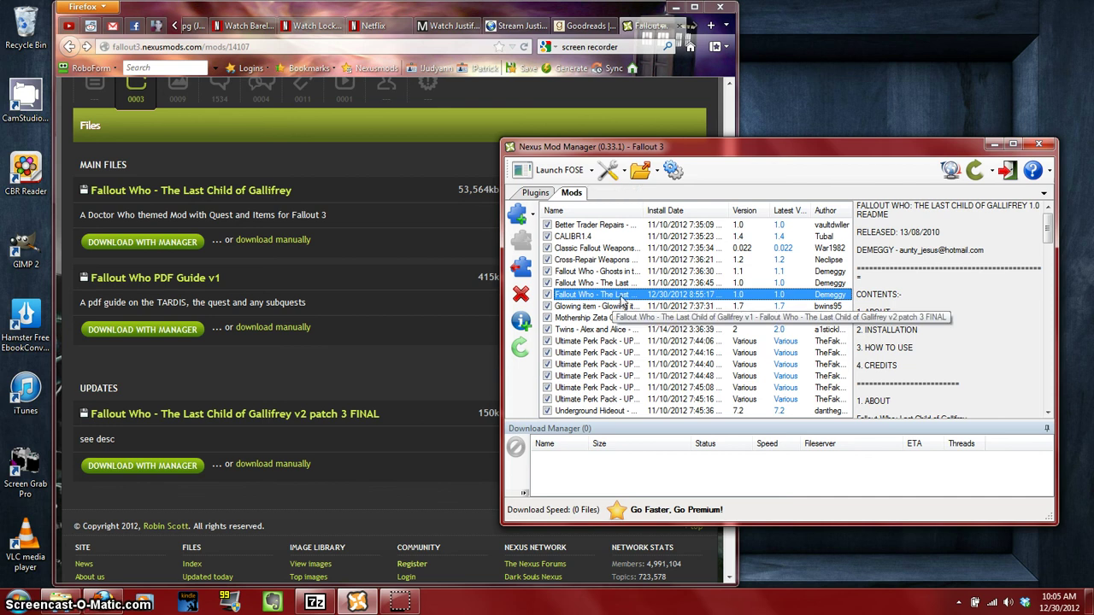
Step: View the available Fallout 3 launch options, then close Nexus Mod Manager
click(591, 170)
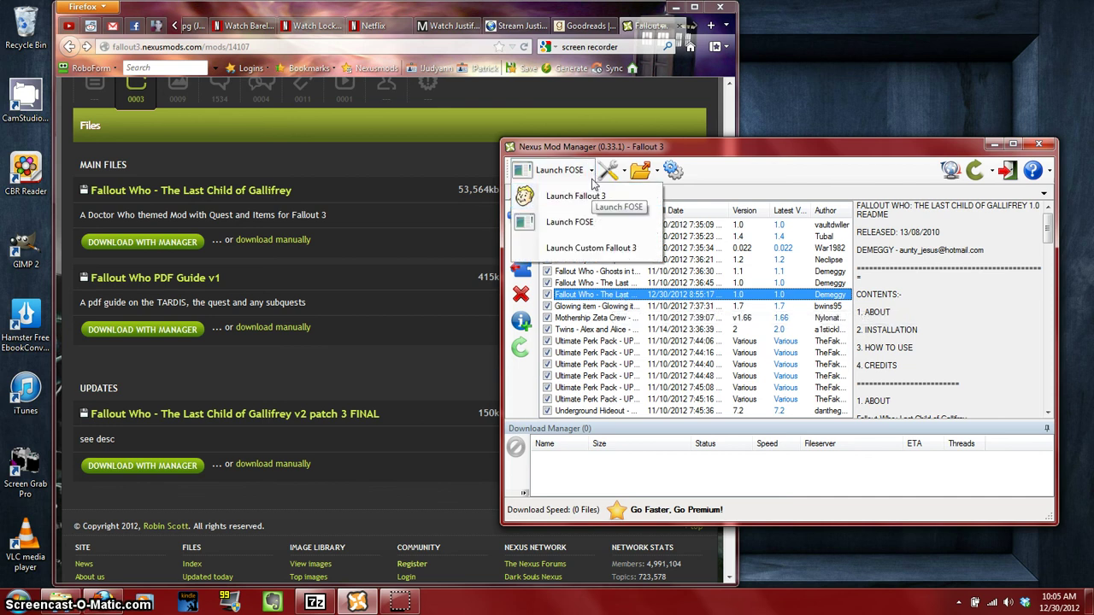
click(593, 175)
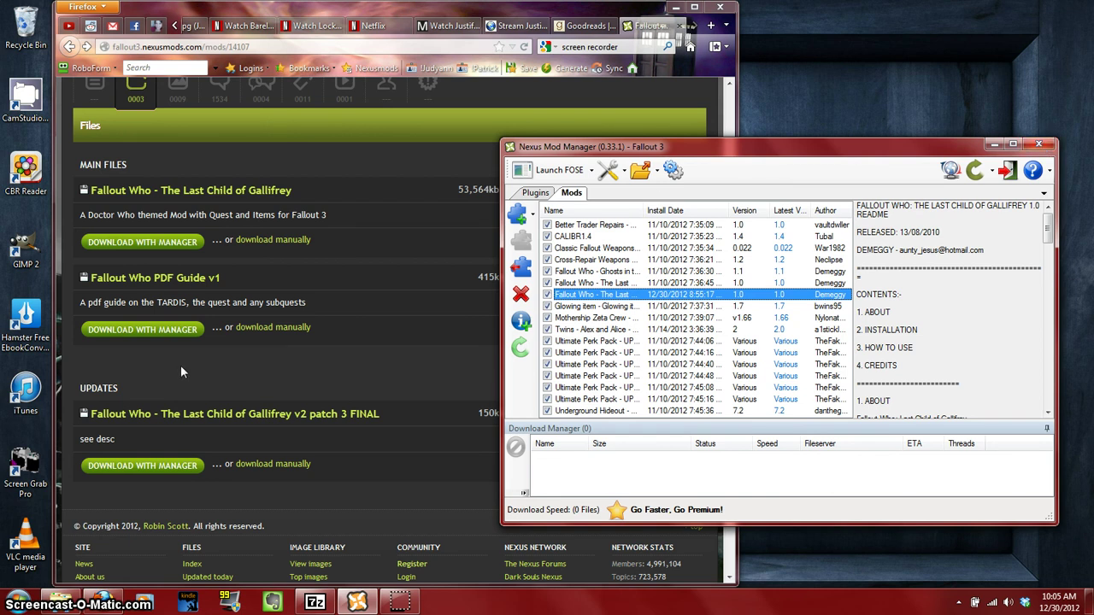
click(1041, 144)
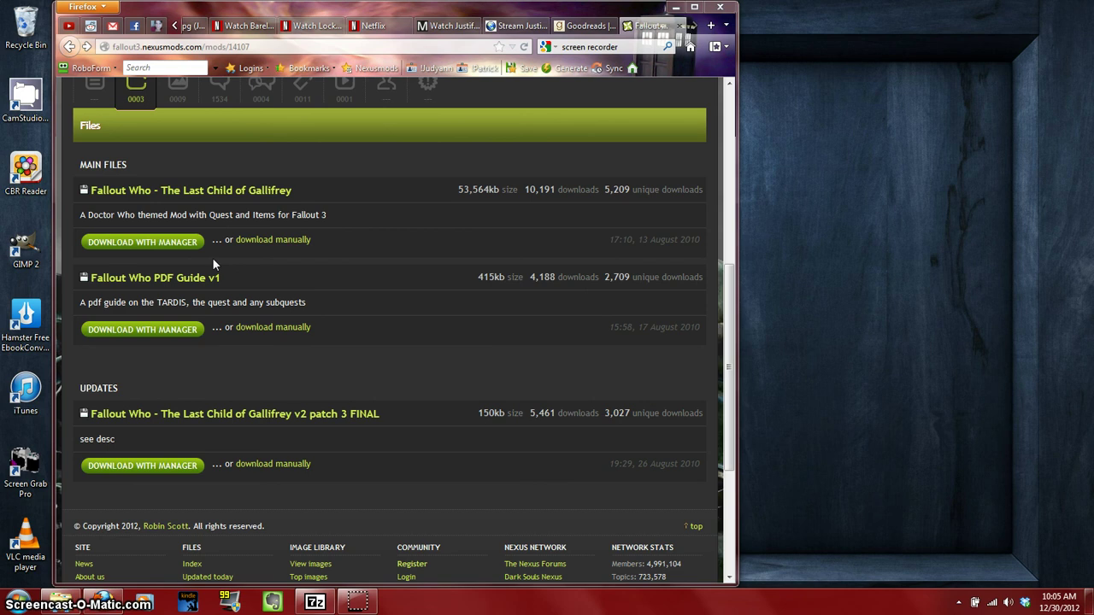
Step: Bring up the Fallout 3 goty Data folder again, then return to the mod page with the folder window minimized
click(133, 520)
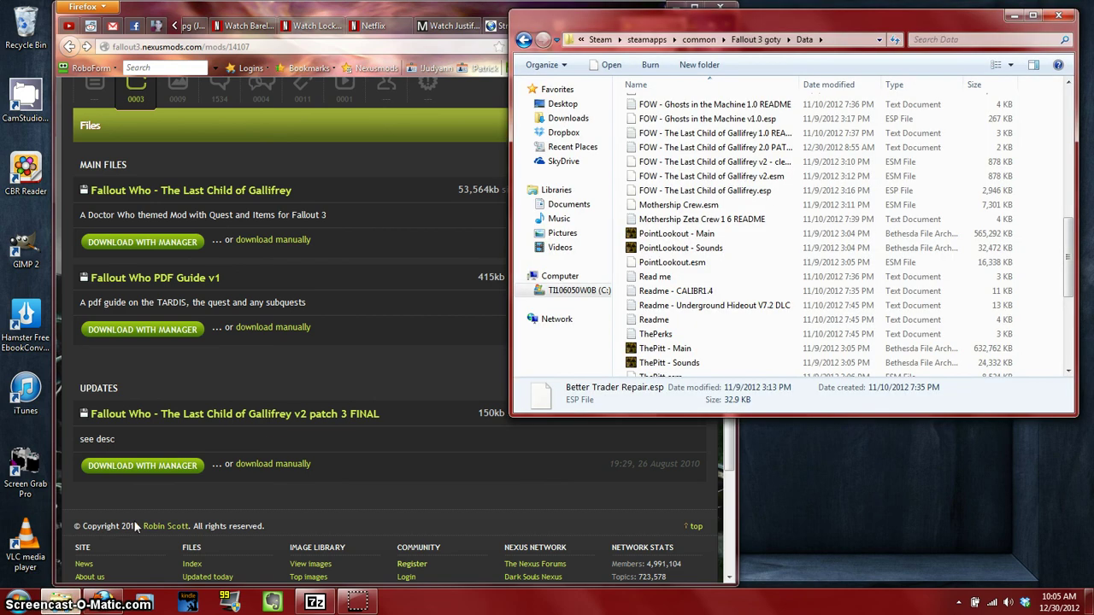
click(102, 603)
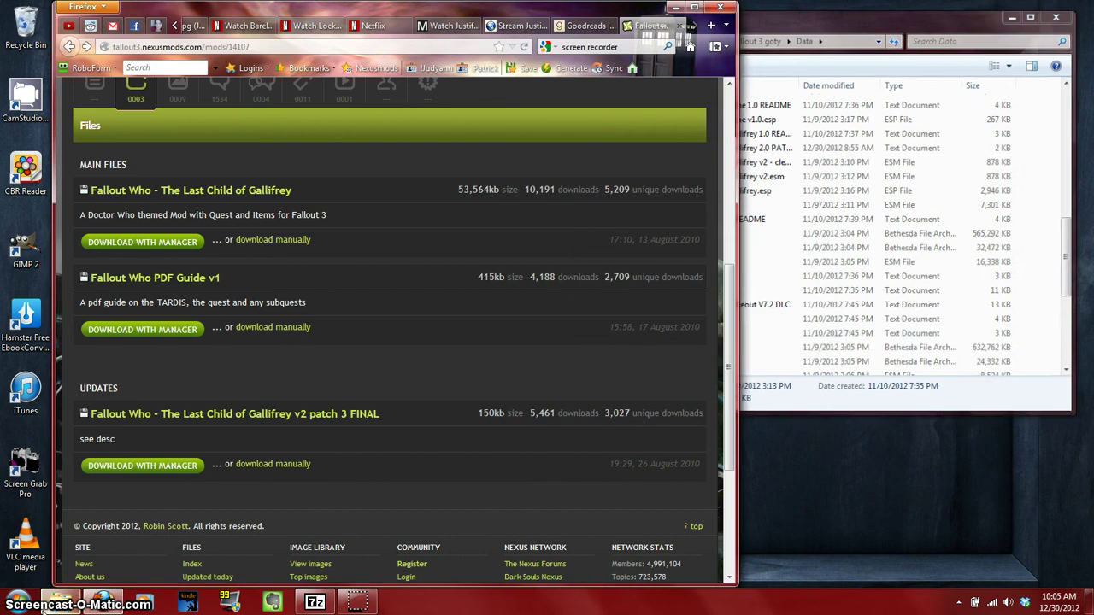
click(60, 603)
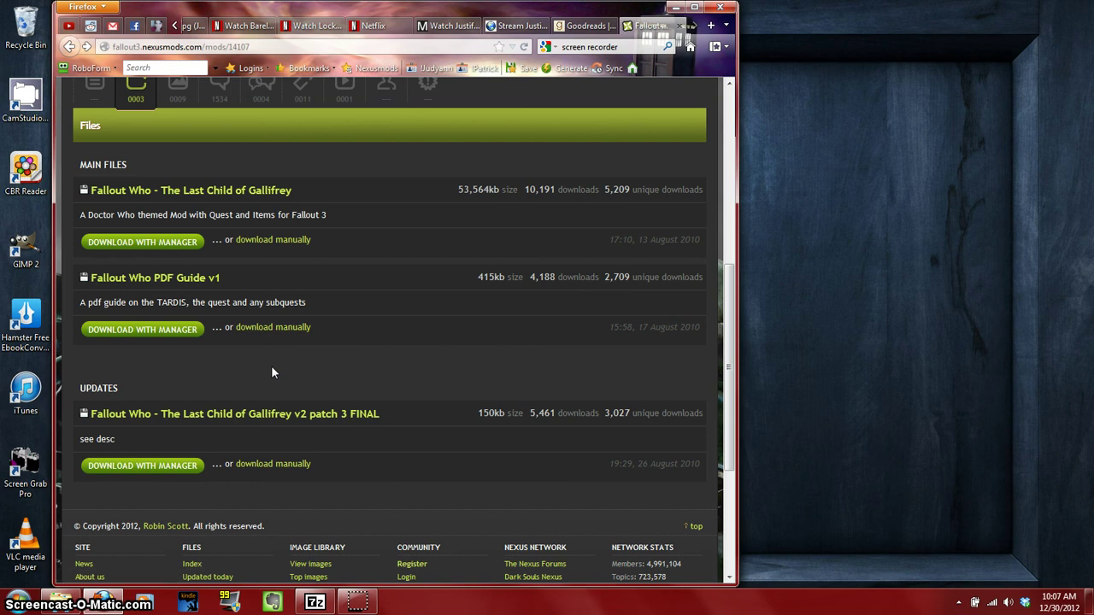
mouse_move(360, 605)
click(961, 603)
click(961, 604)
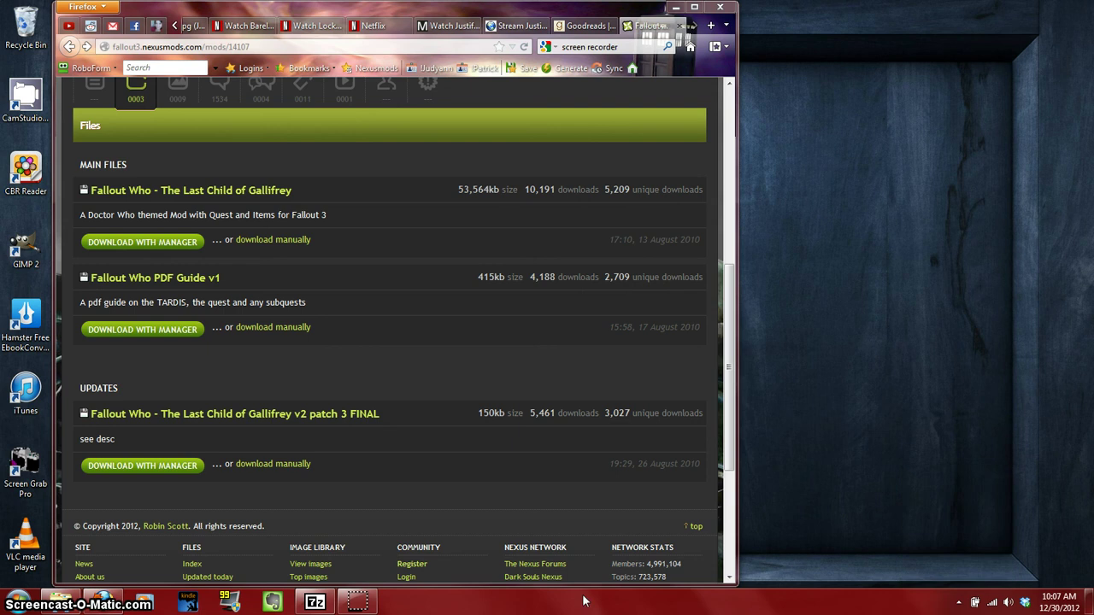
mouse_move(360, 609)
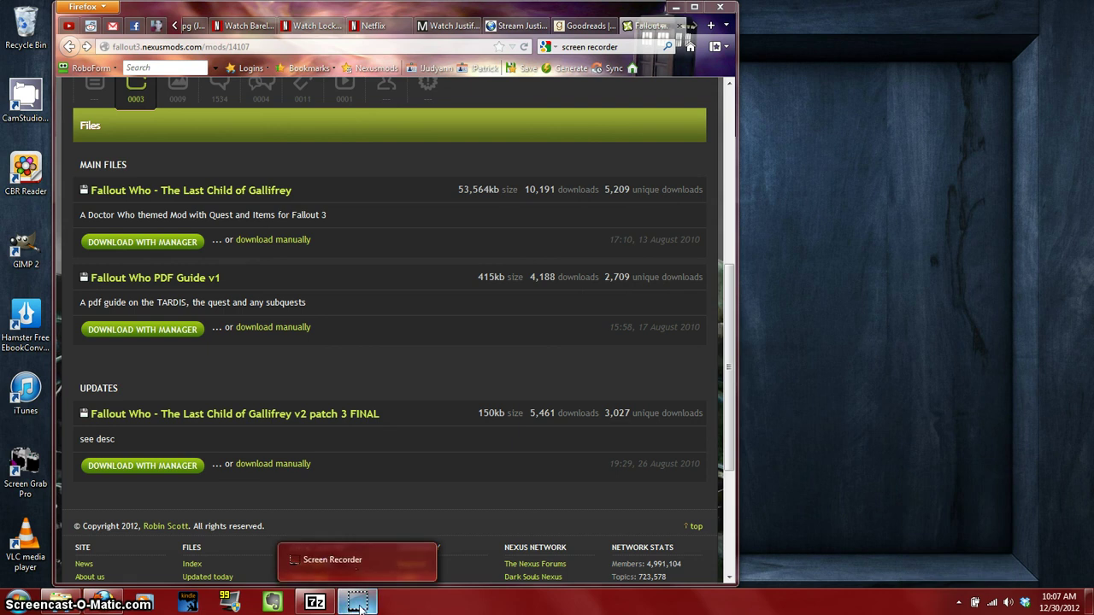